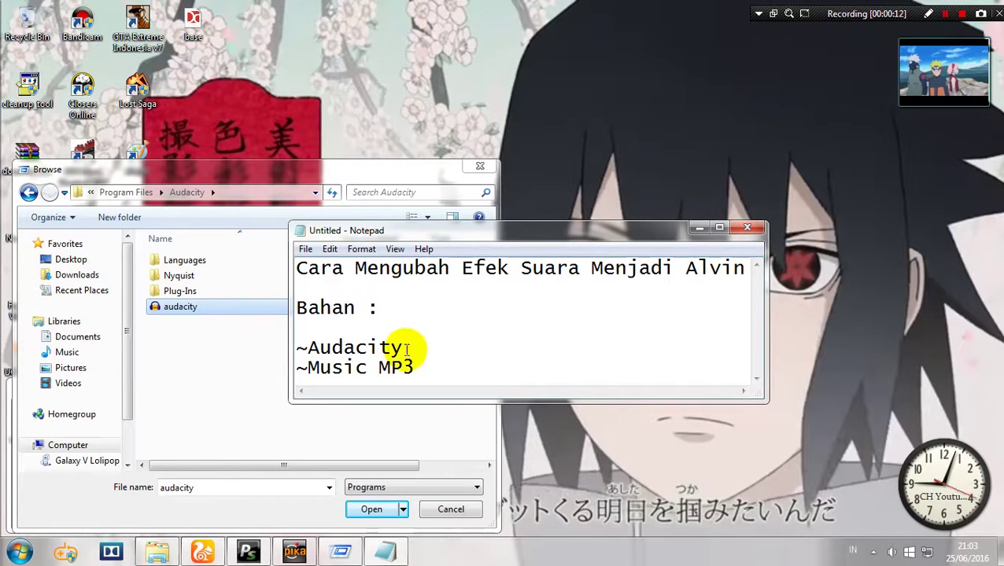
# - Highlight the two materials listed in the note, and move the note window clear of the file browser
pyautogui.moveTo(419, 362); pyautogui.dragTo(253, 353)
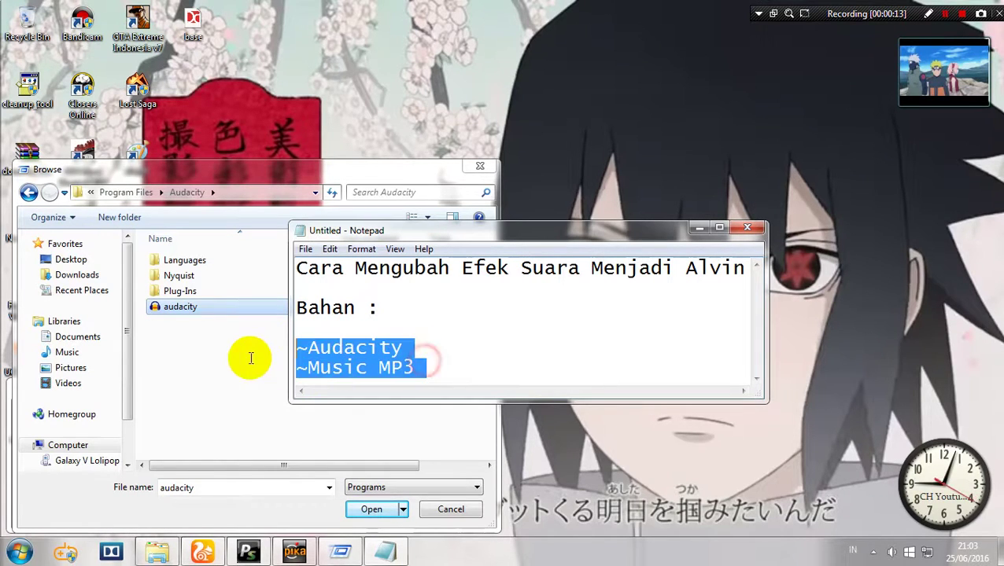
pyautogui.click(458, 366)
pyautogui.moveTo(466, 237); pyautogui.dragTo(690, 278)
# - Launch audacity from its program folder, allow it to run despite the security warning, and dismiss the welcome message
pyautogui.rightClick(170, 309)
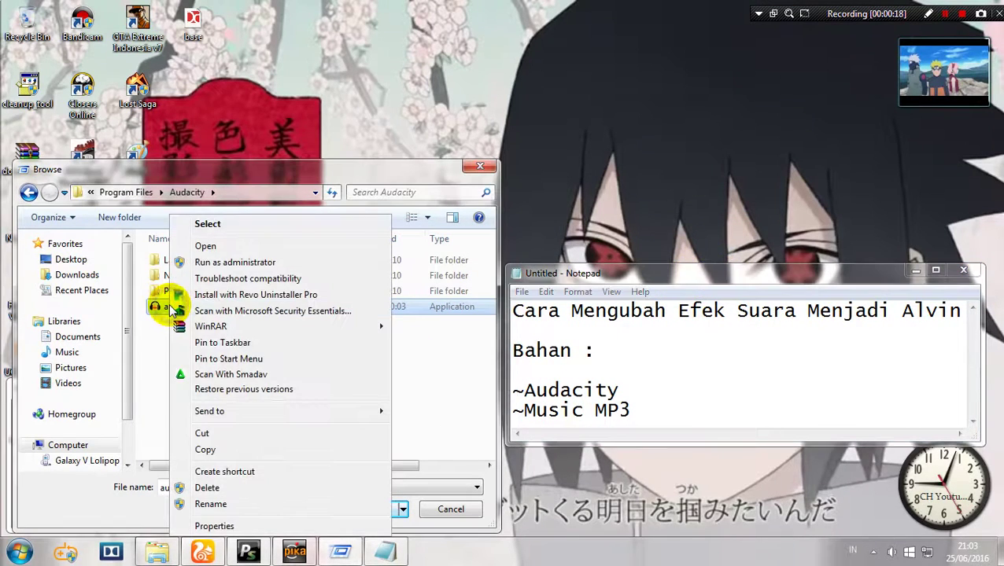
pyautogui.click(208, 245)
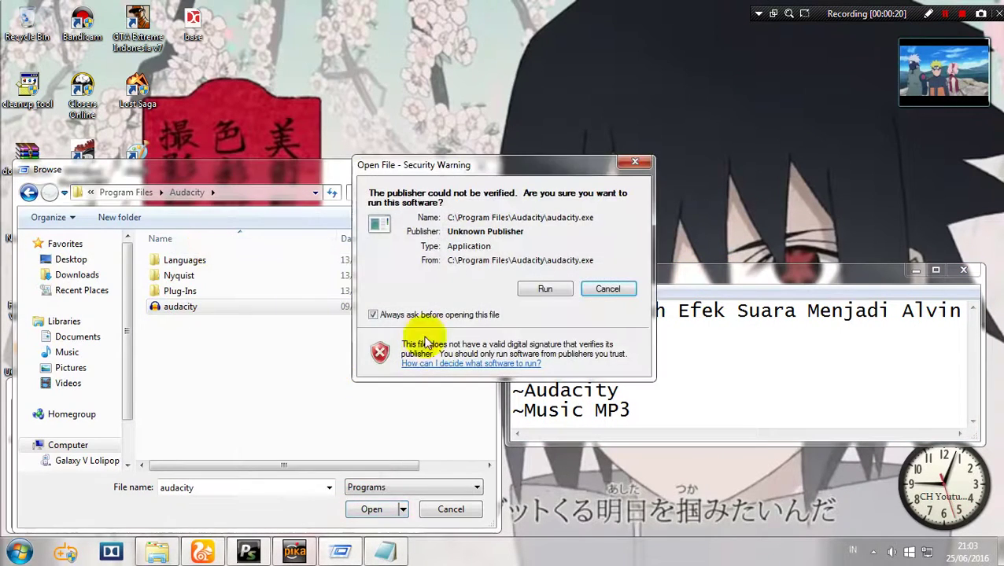
pyautogui.click(555, 289)
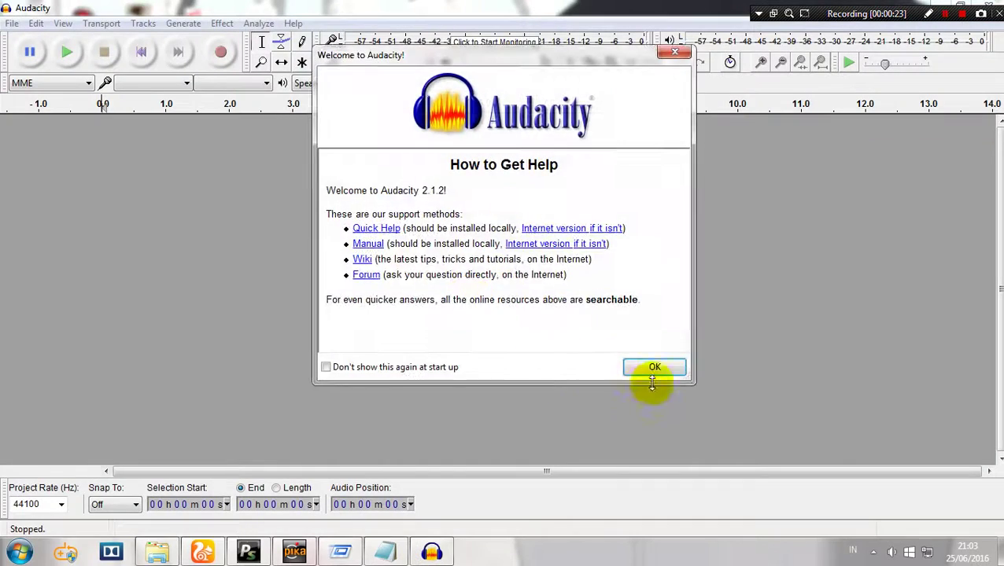
pyautogui.click(655, 369)
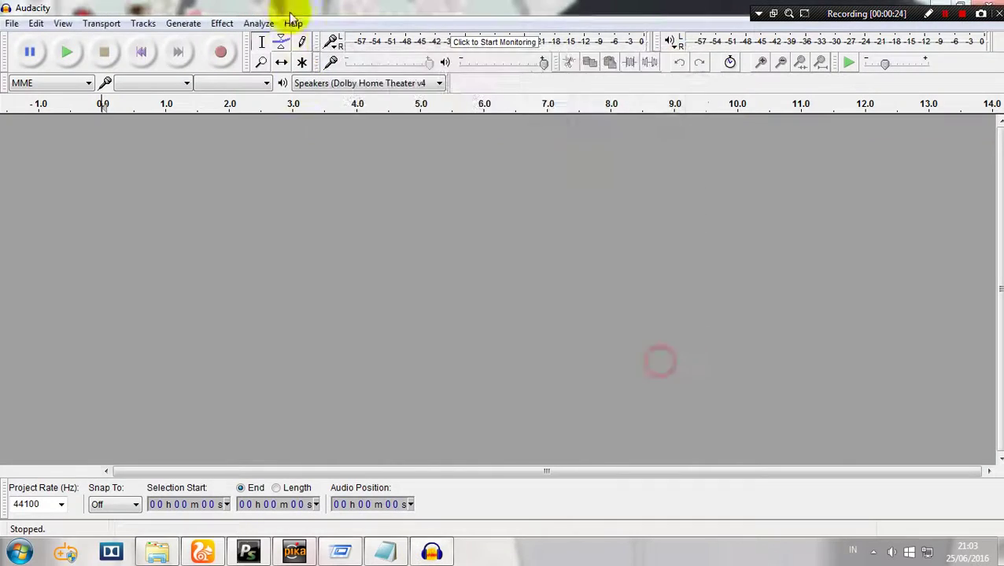
pyautogui.moveTo(484, 6); pyautogui.dragTo(506, 23)
pyautogui.moveTo(746, 17); pyautogui.dragTo(695, 63)
pyautogui.click(677, 51)
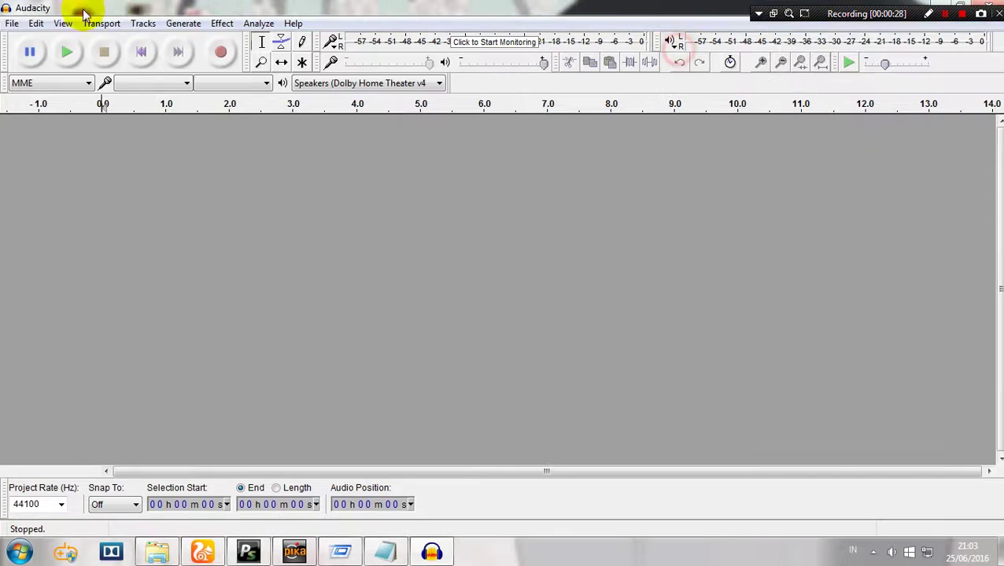
# - Open the ReZero Ending audio file from the My Music folder
pyautogui.click(12, 22)
pyautogui.click(45, 58)
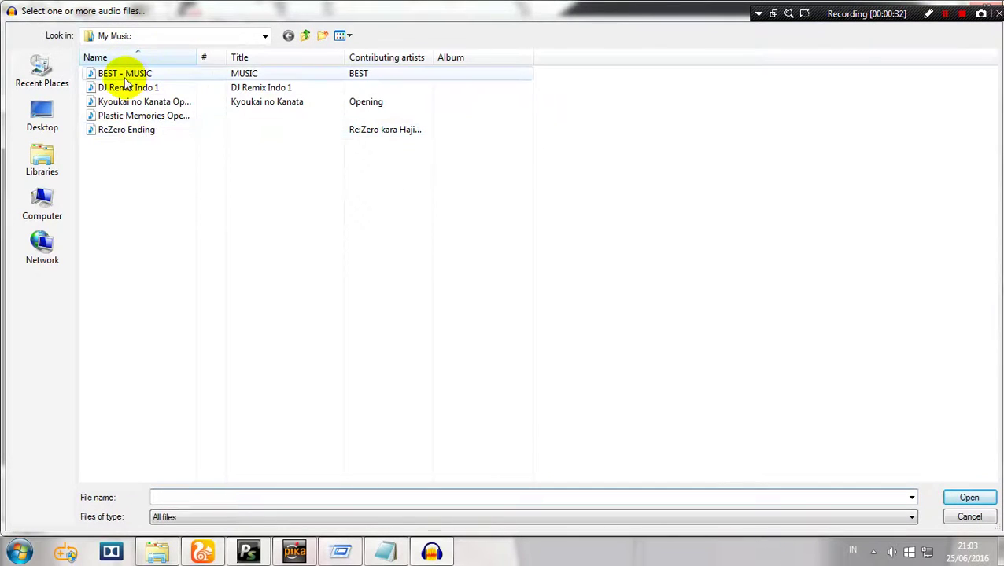
pyautogui.click(110, 134)
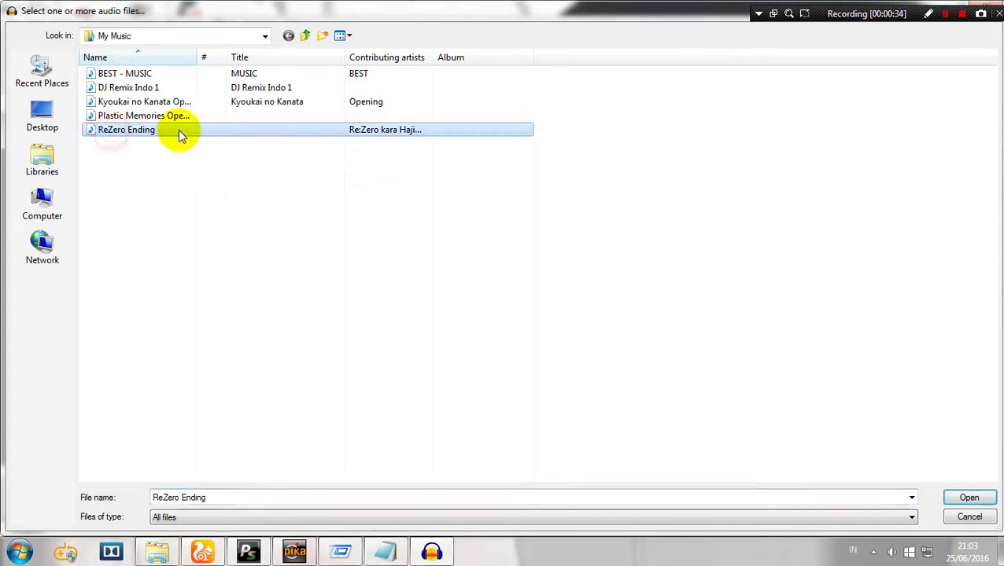
pyautogui.doubleClick(124, 130)
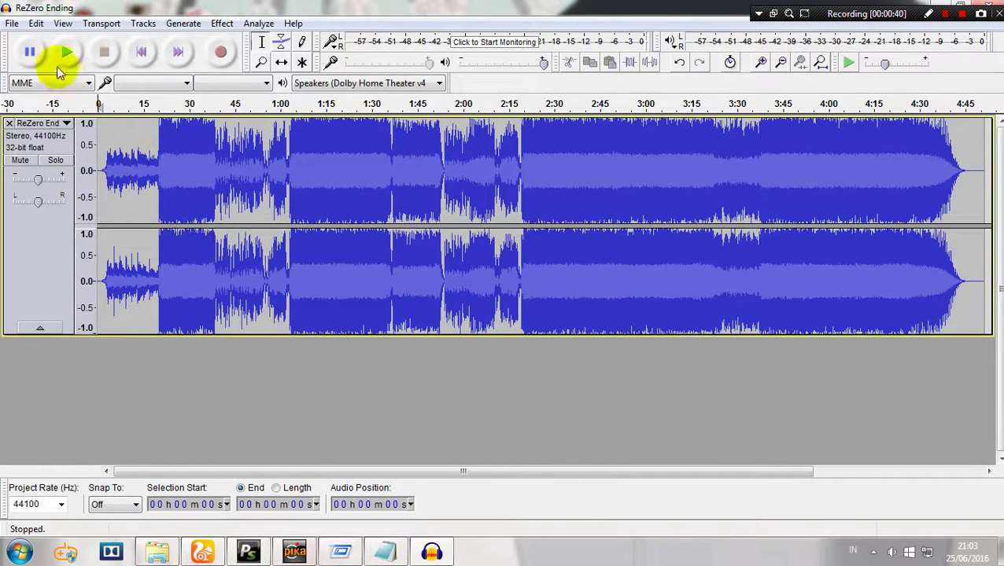
# - Listen to the original track briefly from the start, and play it again from about 17 seconds
pyautogui.click(65, 55)
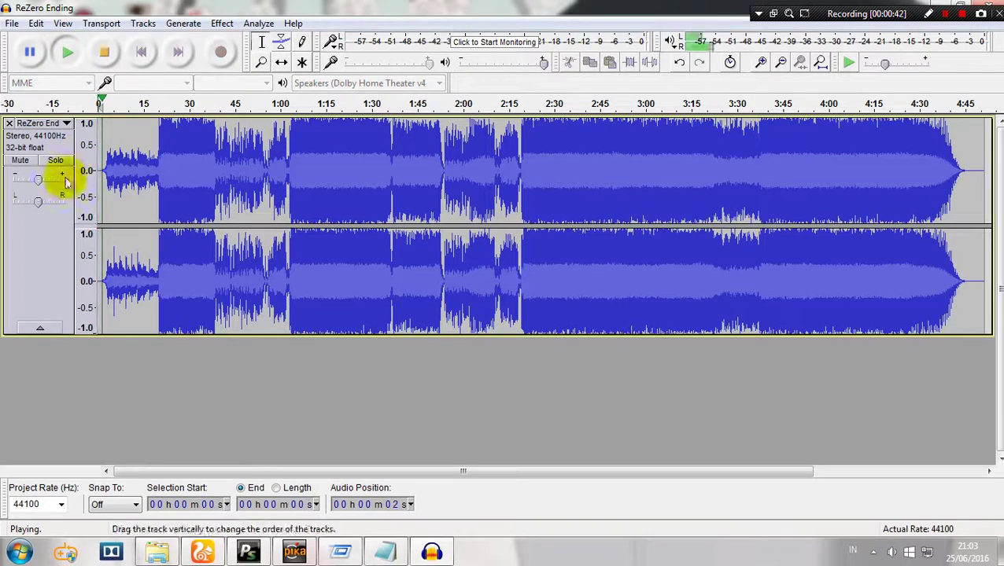
pyautogui.click(103, 55)
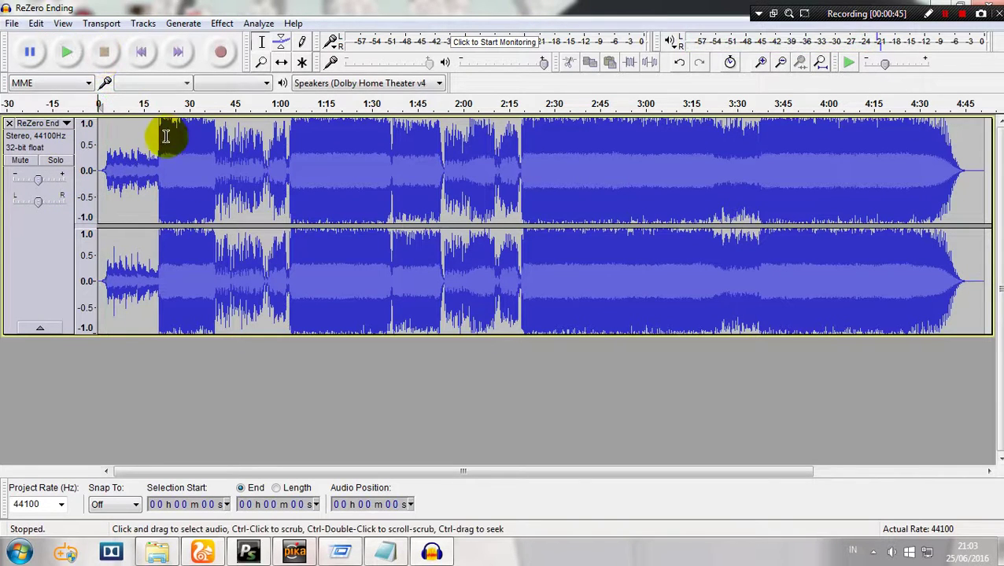
pyautogui.click(150, 151)
pyautogui.click(67, 55)
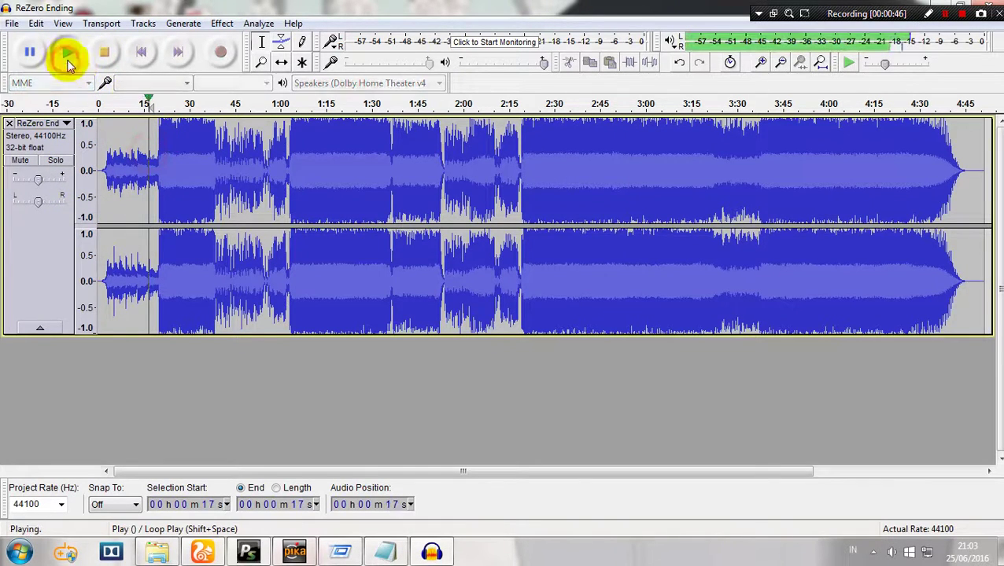
# - Add the line "Masi Original...." below the materials list in the Notepad note, and stop the track's playback in Audacity
pyautogui.click(386, 551)
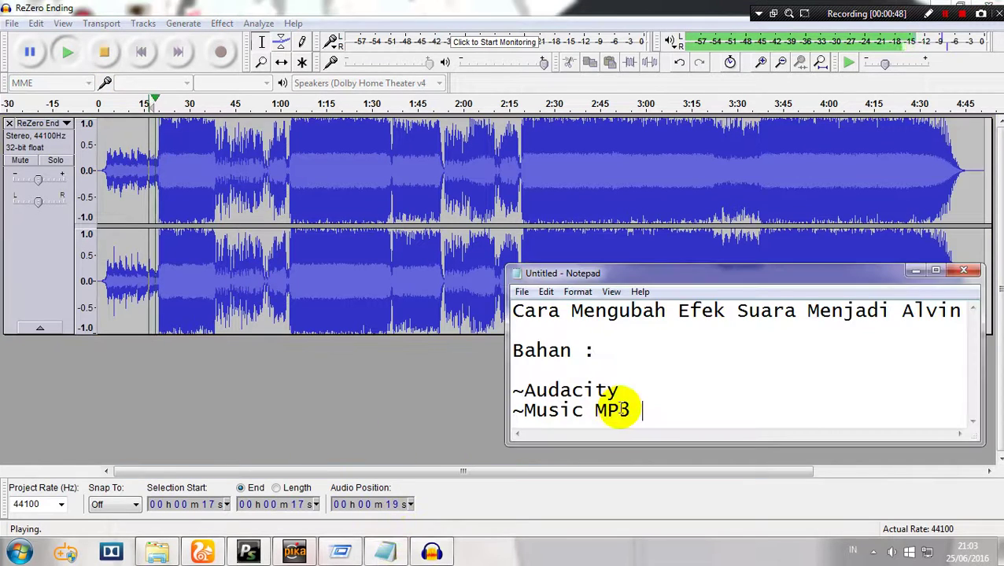
pyautogui.press('Return')
pyautogui.press('Return')
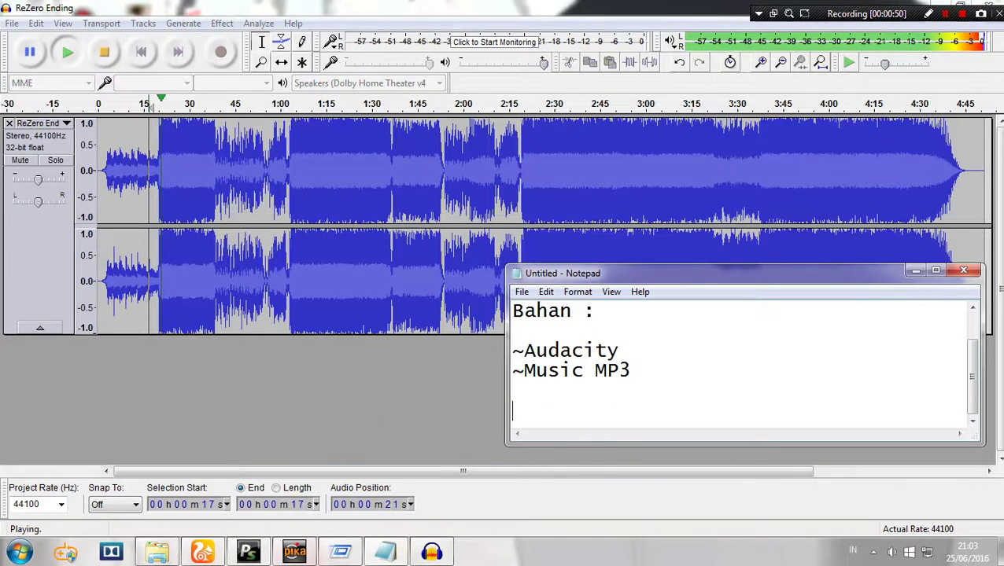
pyautogui.write('Masi Original....')
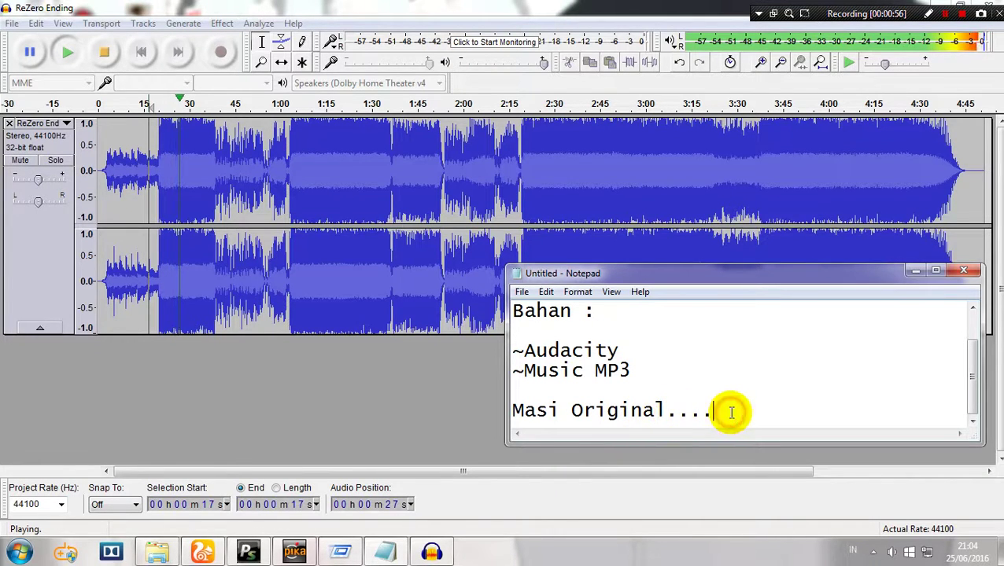
pyautogui.click(416, 6)
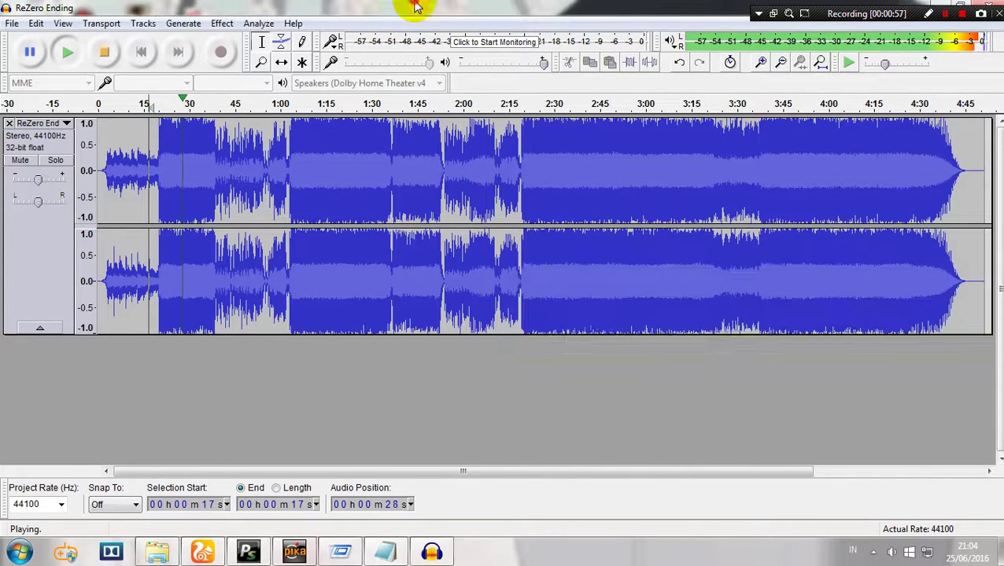
pyautogui.click(110, 53)
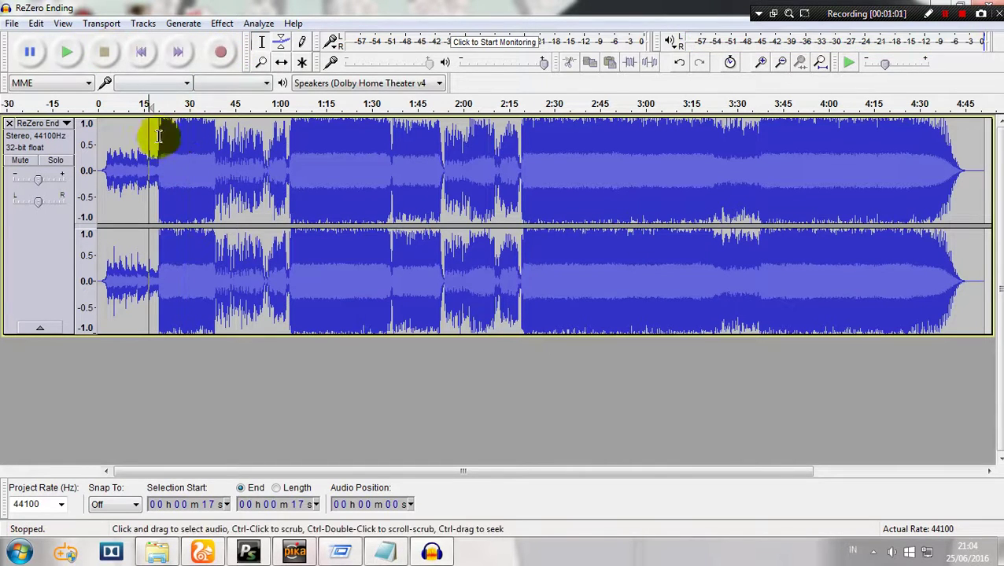
# - Undo the track import, and reopen the ReZero Ending file in a new project window that replaces the emptied one
pyautogui.click(92, 136)
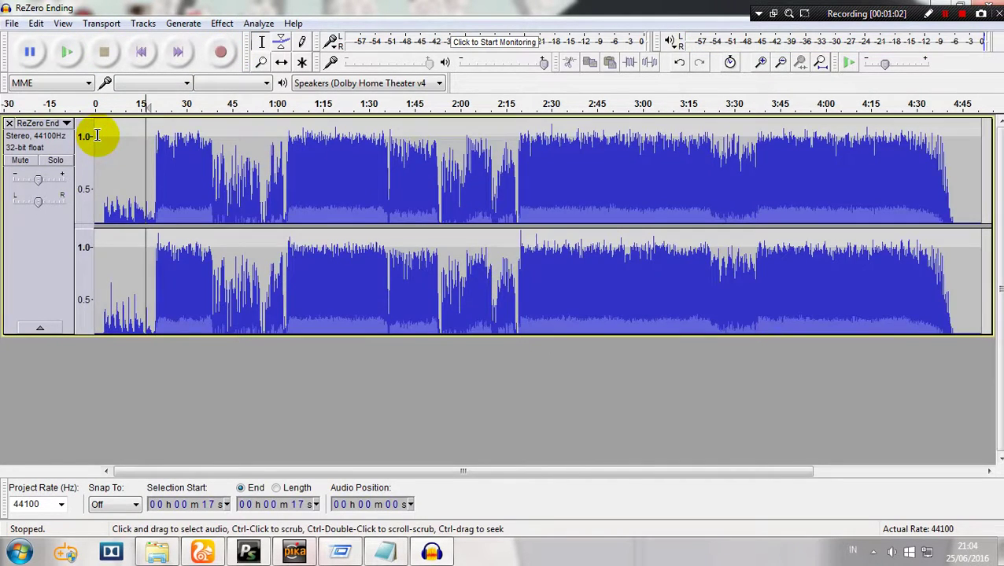
pyautogui.hotkey('ctrl', 'z')
pyautogui.click(11, 23)
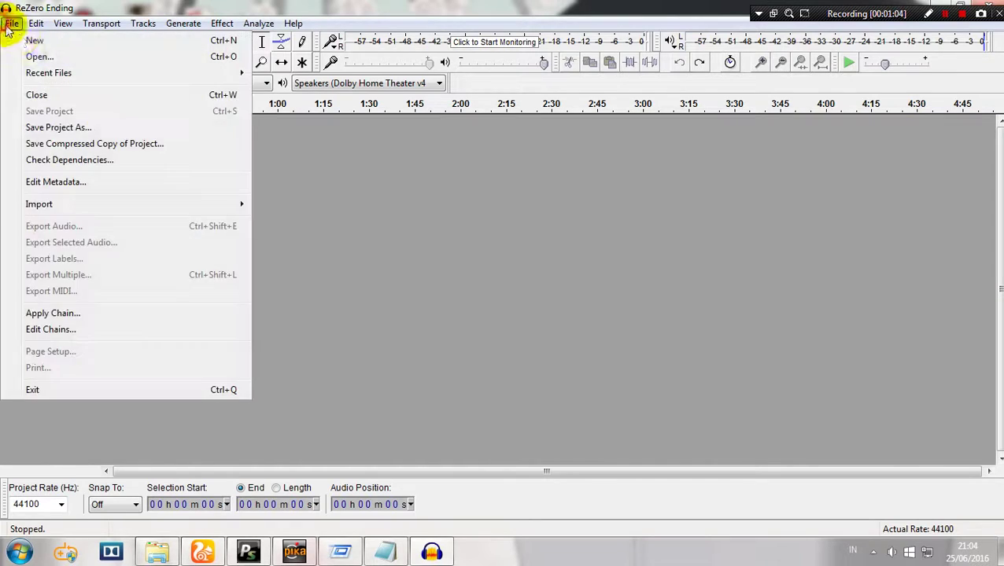
pyautogui.click(30, 60)
pyautogui.doubleClick(164, 131)
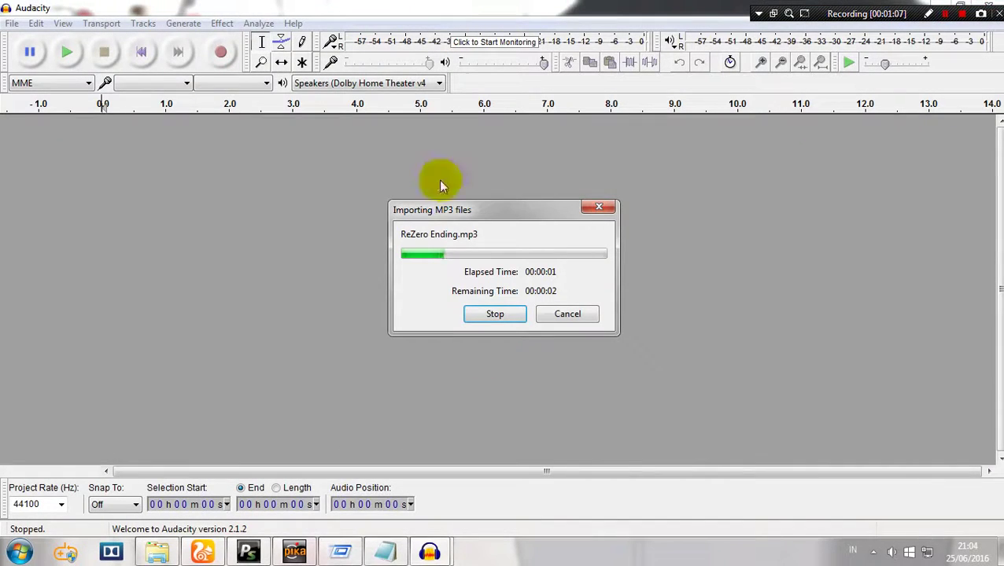
pyautogui.moveTo(429, 551)
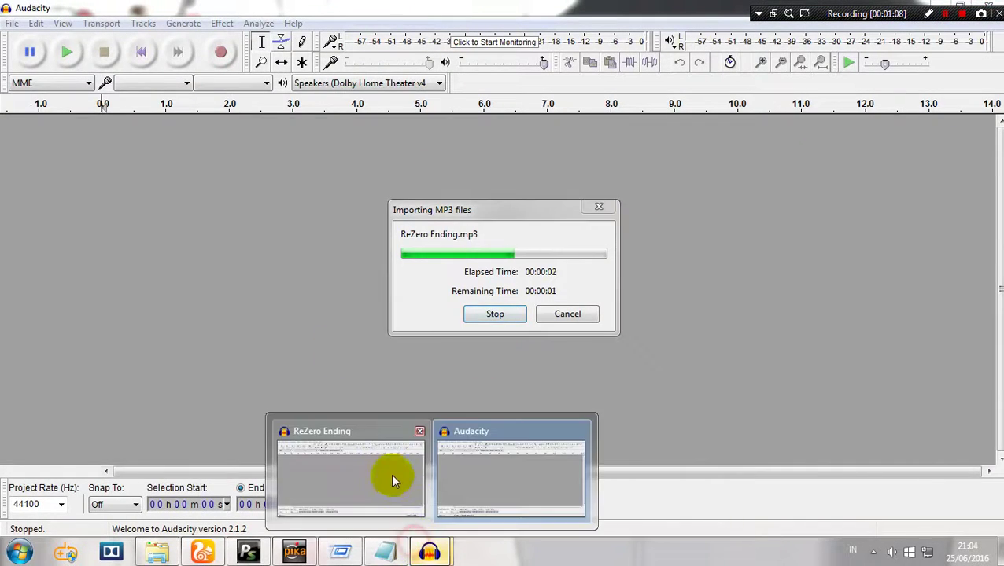
pyautogui.click(420, 432)
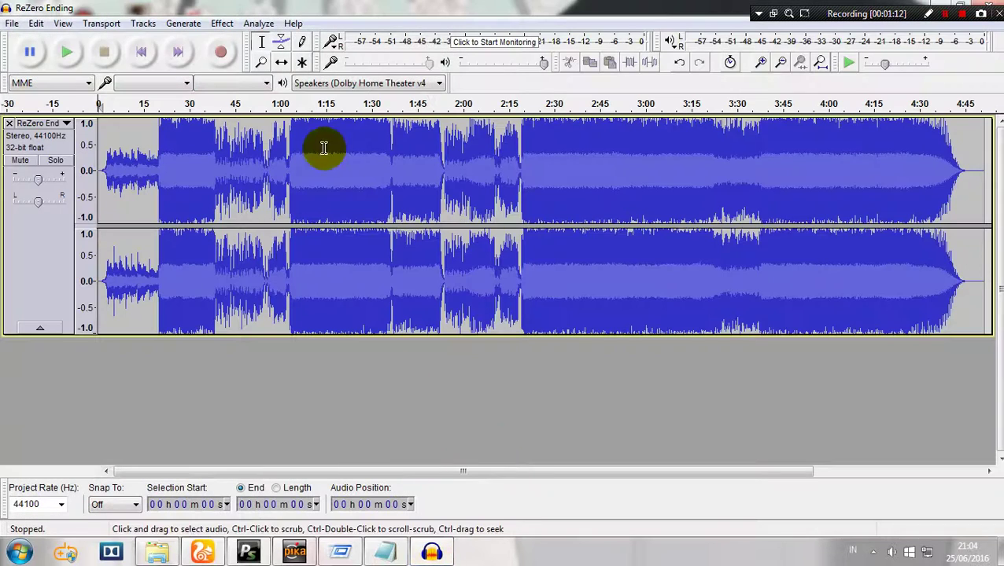
# - Start the Change Pitch effect on the whole track and select its percent change value for editing
pyautogui.click(222, 24)
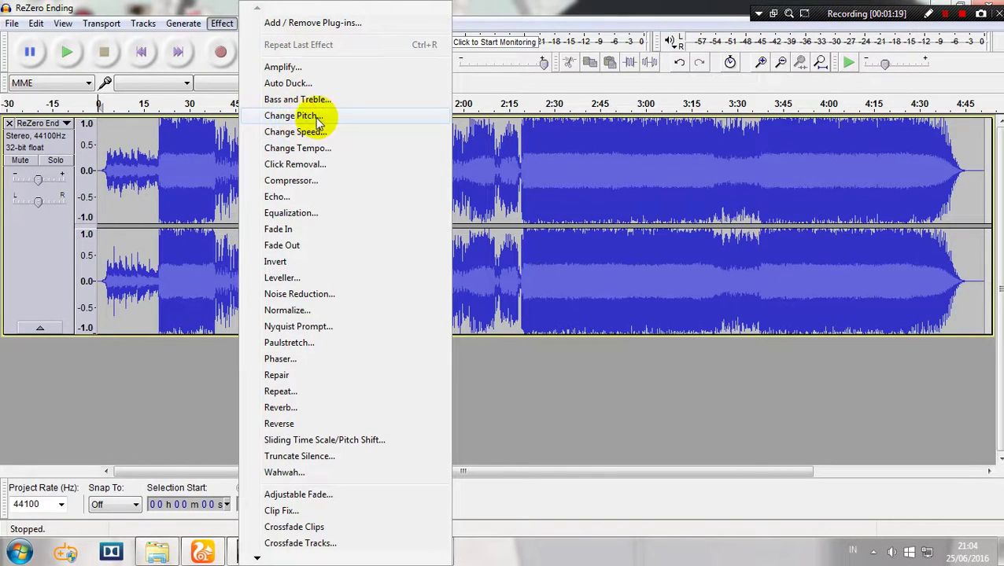
pyautogui.click(283, 115)
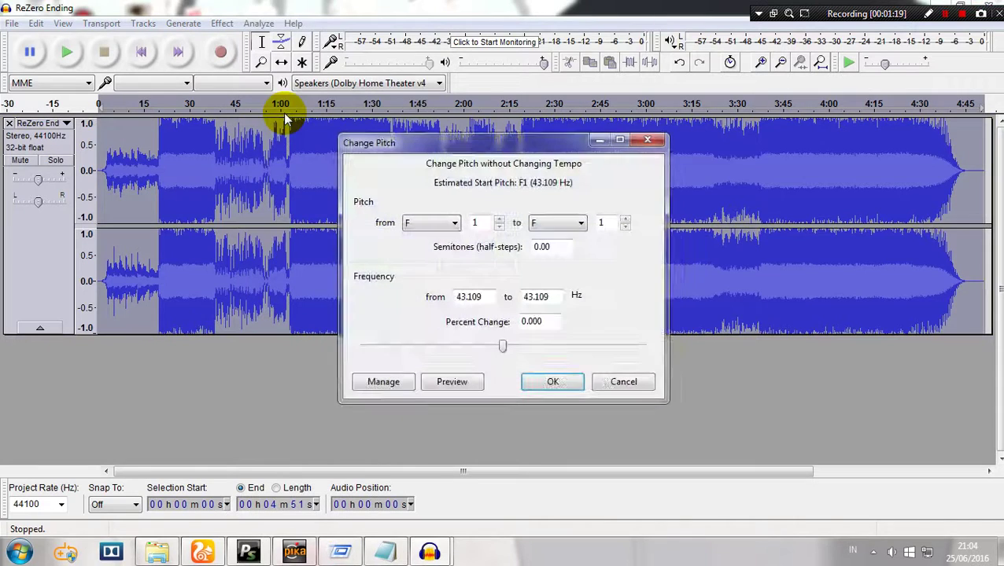
pyautogui.click(543, 321)
pyautogui.doubleClick(543, 321)
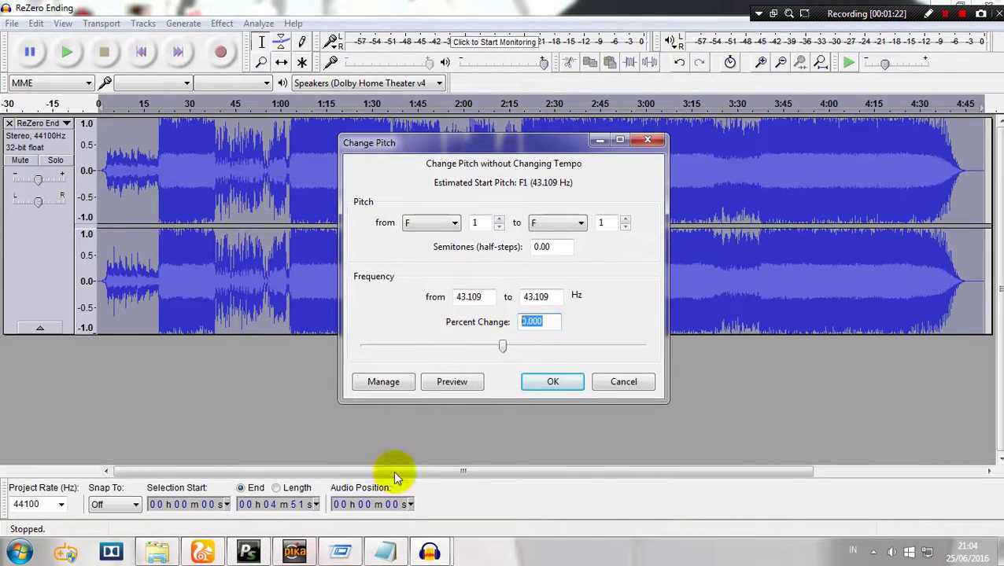
# - Replace the last line of the Notepad note with "Ubah Menjadi 100.000" and highlight the number
pyautogui.click(385, 552)
pyautogui.moveTo(716, 411); pyautogui.dragTo(511, 420)
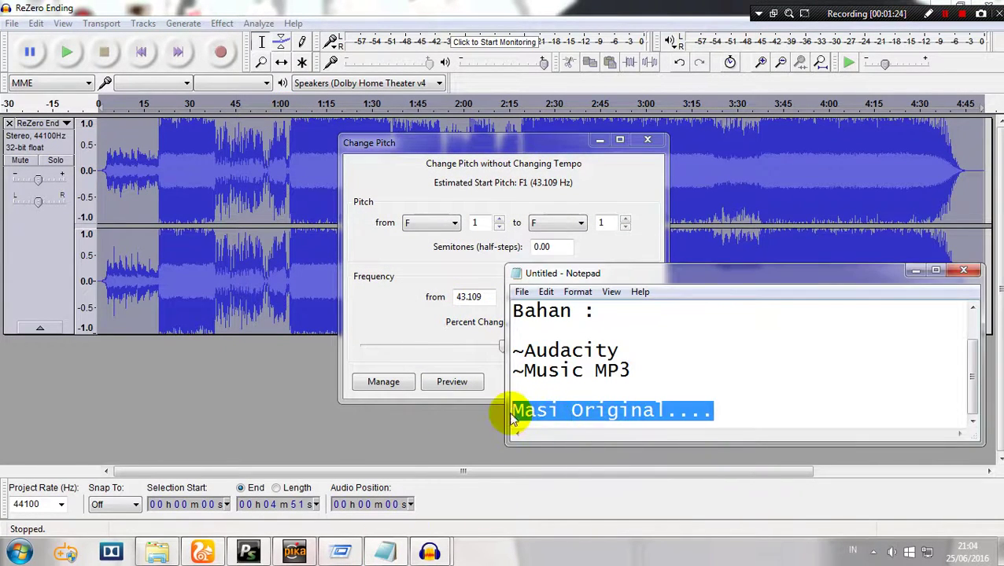
pyautogui.write('Ubah')
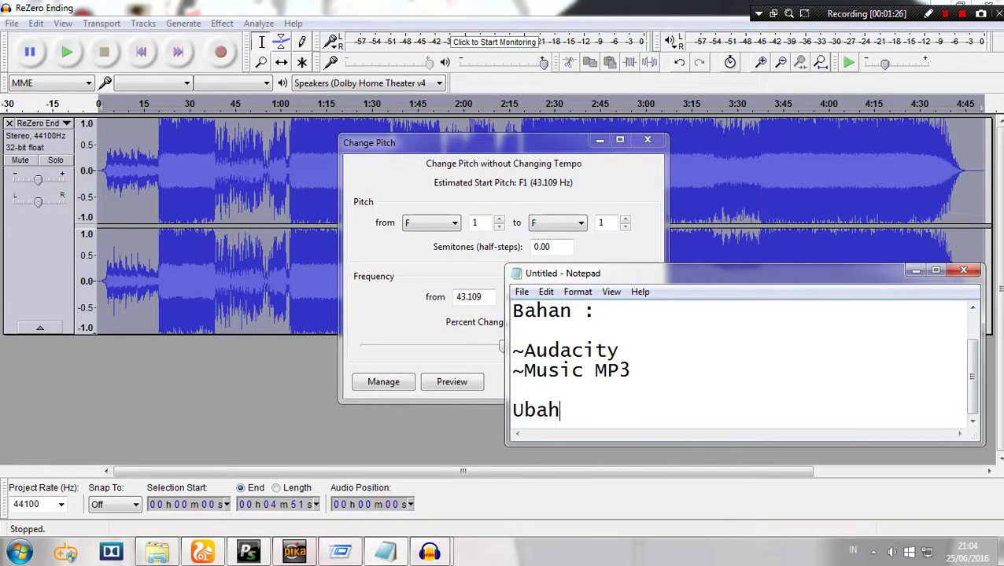
pyautogui.write(' Menjadi 100.000')
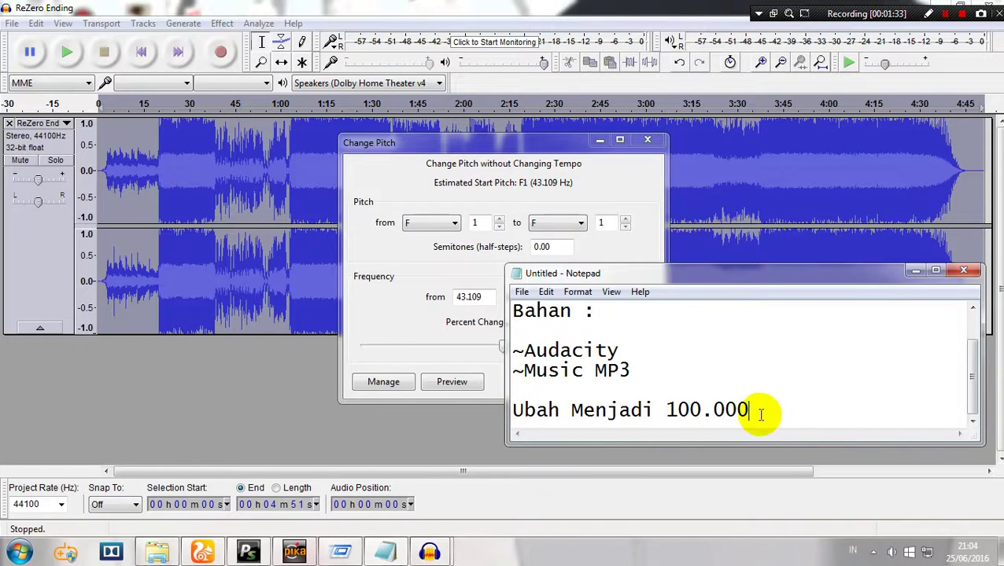
pyautogui.moveTo(755, 409); pyautogui.dragTo(560, 410)
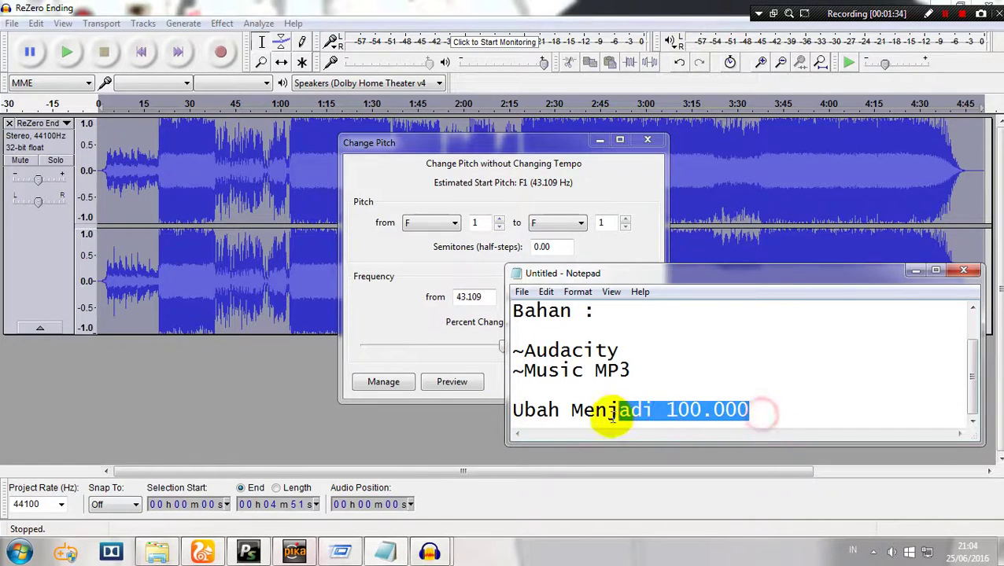
pyautogui.moveTo(713, 412); pyautogui.dragTo(675, 413)
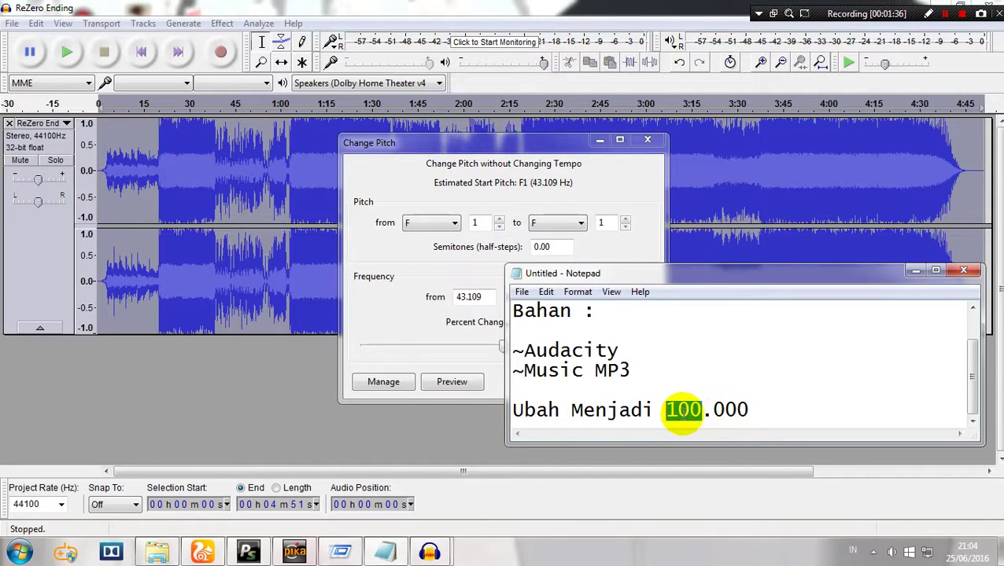
# - Set the pitch's percent change to 100 in Audacity's Change Pitch settings
pyautogui.click(414, 308)
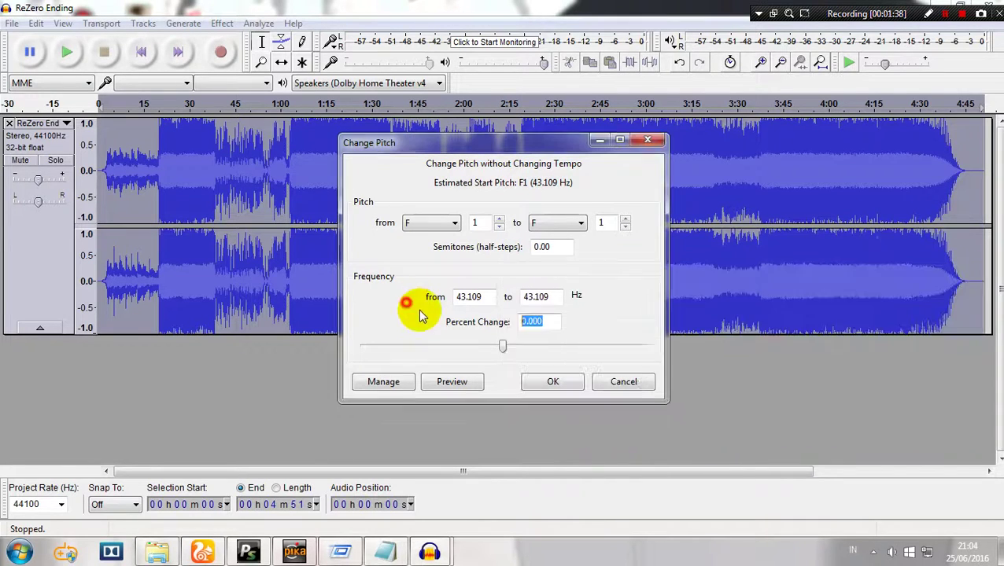
pyautogui.doubleClick(548, 321)
pyautogui.write('10')
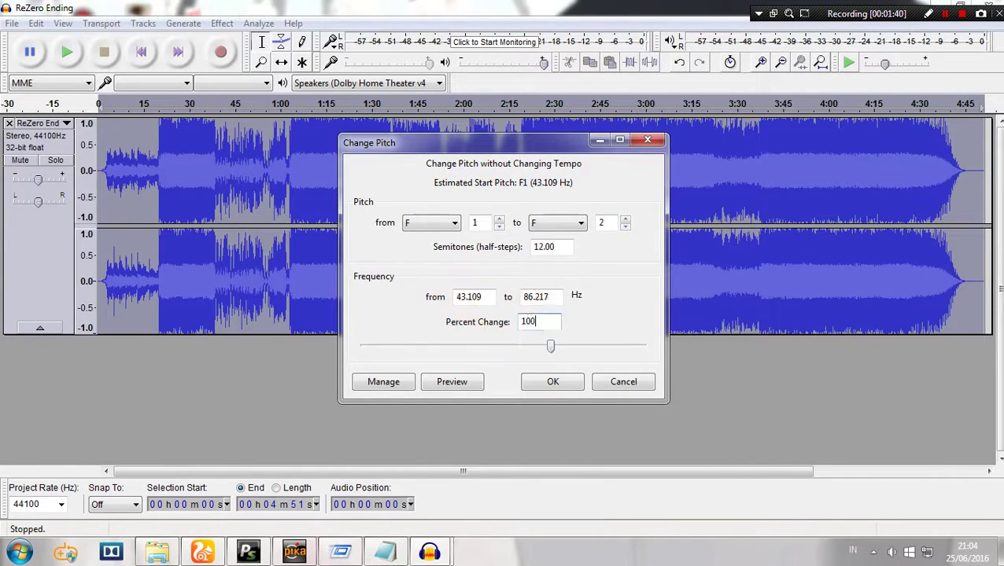
pyautogui.write('0')
pyautogui.doubleClick(542, 321)
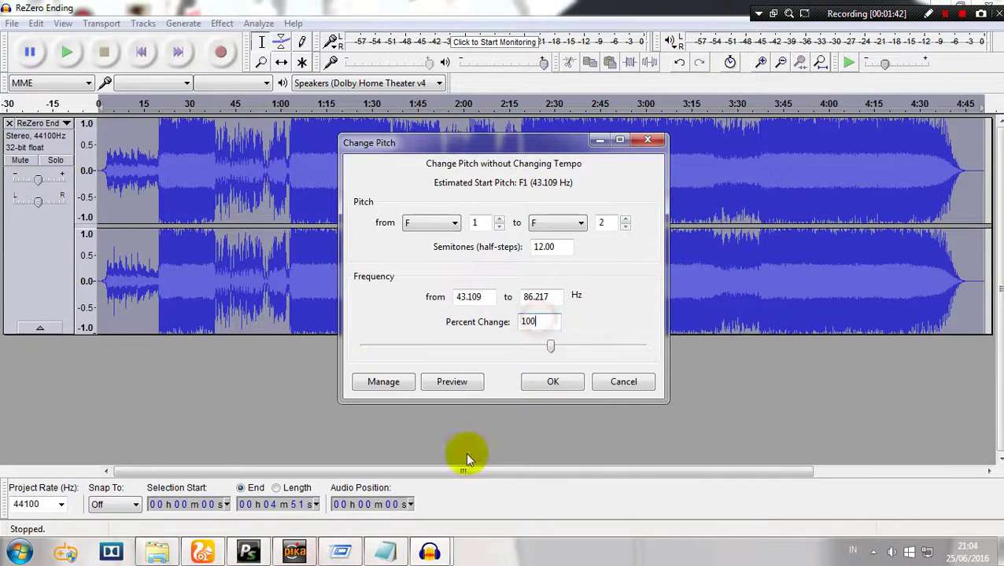
# - Shorten the last line of the Notepad note to "Ubah Menjadi 100" and return to the Change Pitch settings
pyautogui.click(385, 552)
pyautogui.click(761, 421)
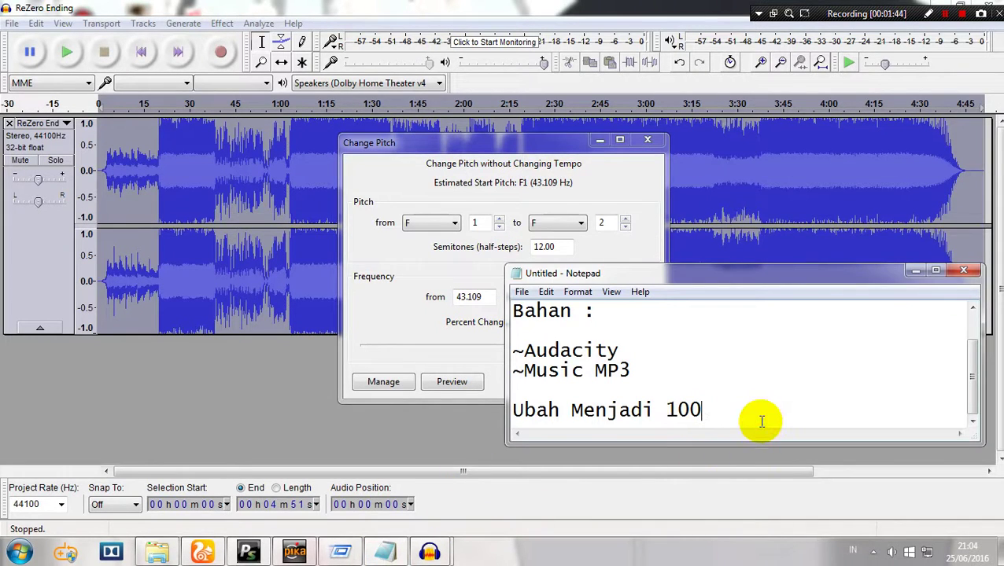
pyautogui.click(416, 323)
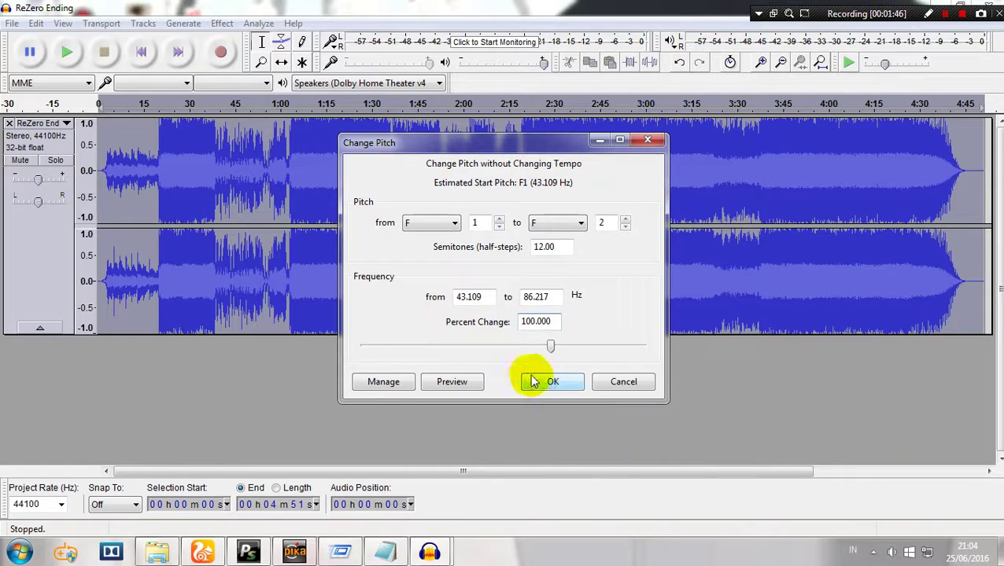
# - Apply the pitch change and play the track from its start, then again from about 0:19
pyautogui.click(538, 385)
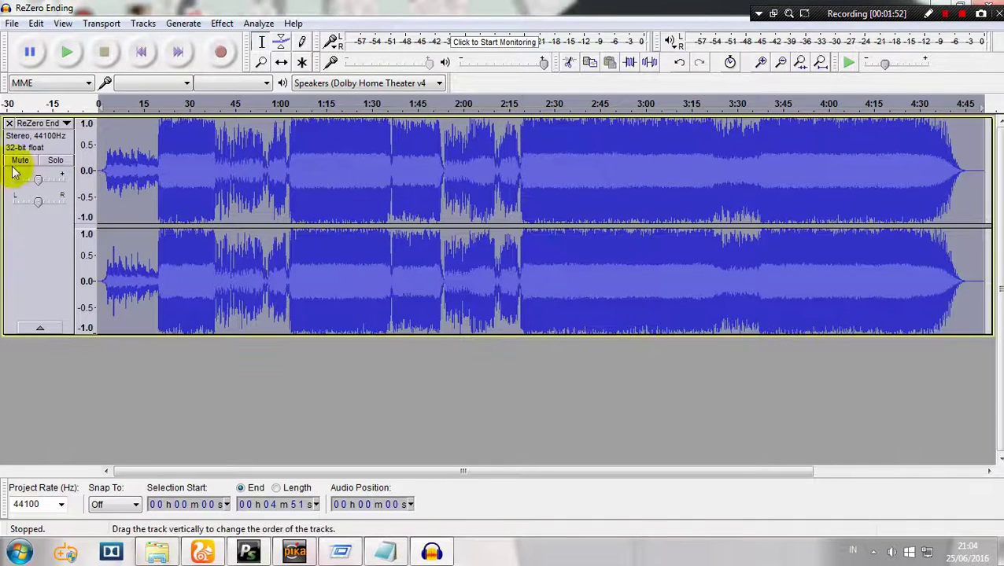
pyautogui.click(67, 49)
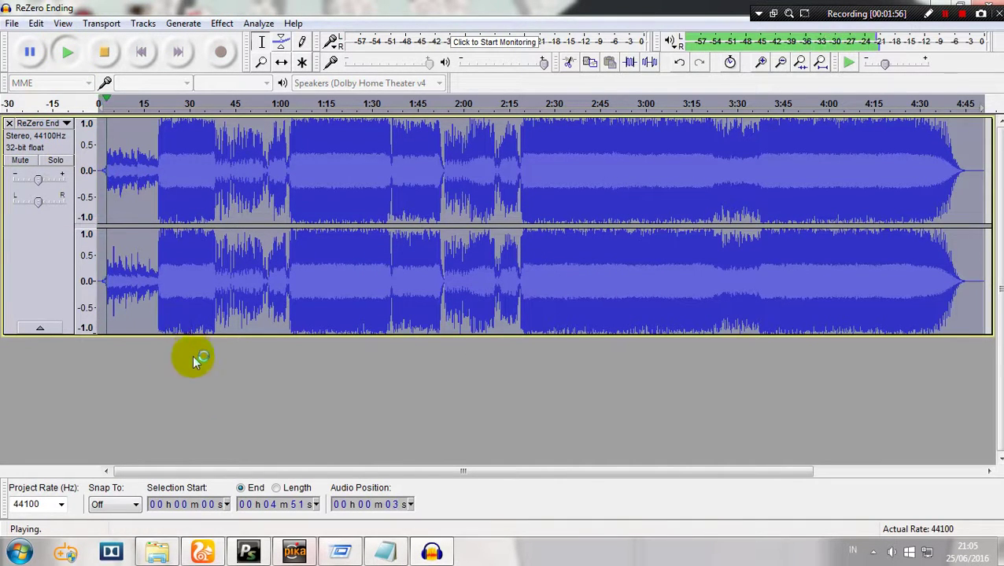
pyautogui.click(106, 54)
pyautogui.click(157, 161)
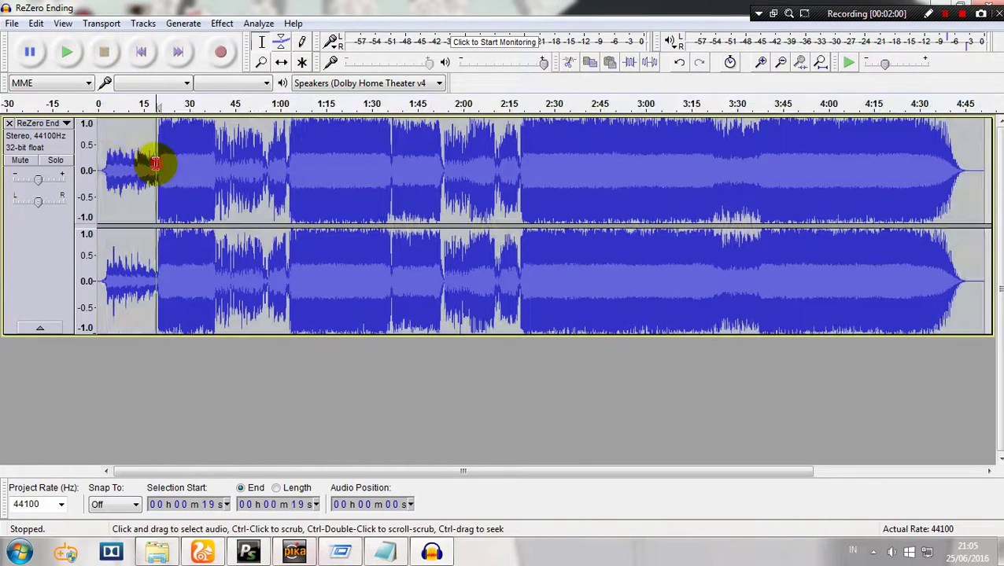
pyautogui.click(63, 52)
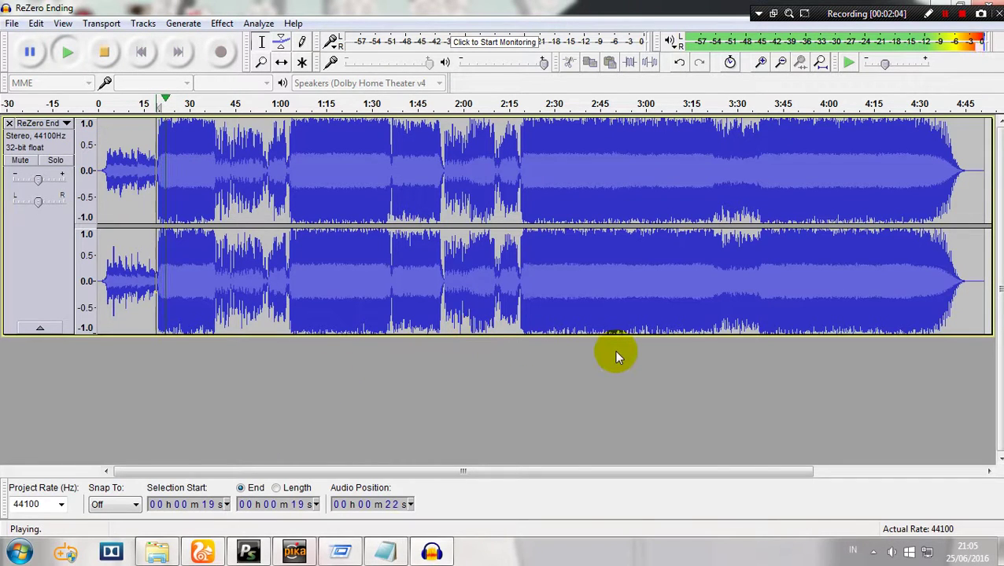
# - Switch to the Notepad note, highlight "Alvin" in its title and replace the last line with "Suara Alvin ..."
pyautogui.click(387, 551)
pyautogui.moveTo(701, 410); pyautogui.dragTo(489, 414)
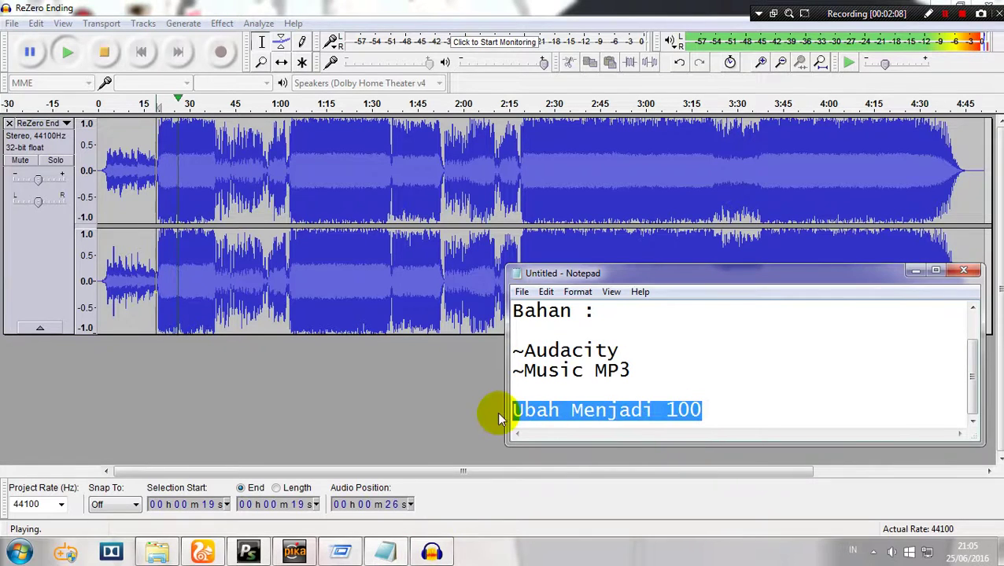
pyautogui.scroll(1, 881, 330)
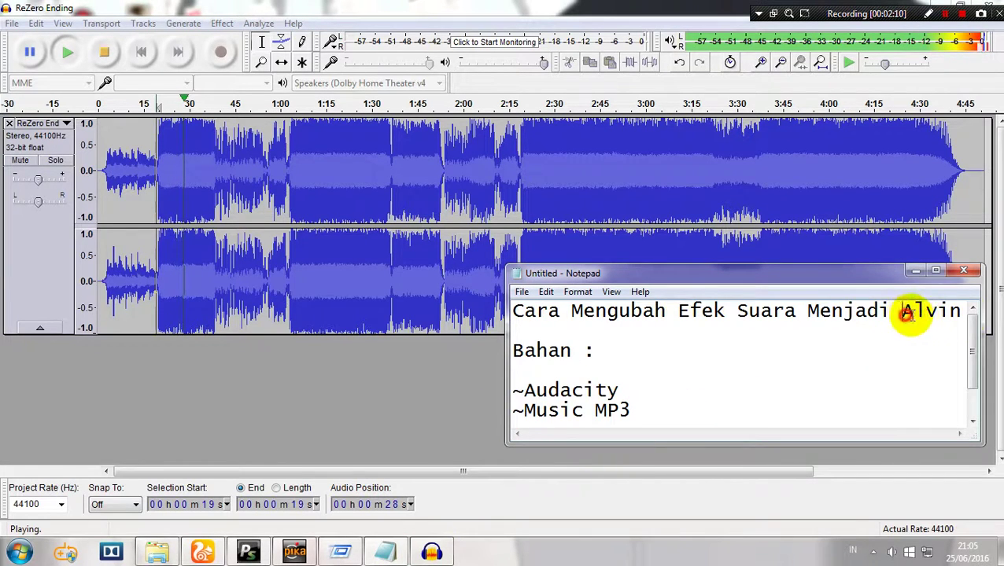
pyautogui.doubleClick(909, 315)
pyautogui.scroll(-1, 826, 409)
pyautogui.moveTo(743, 408); pyautogui.dragTo(513, 415)
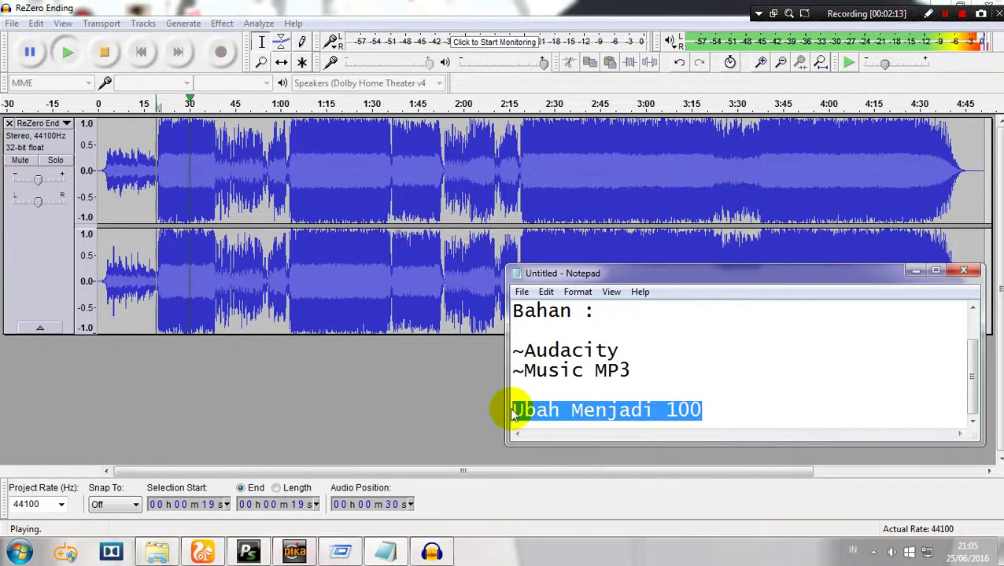
pyautogui.write('Suara')
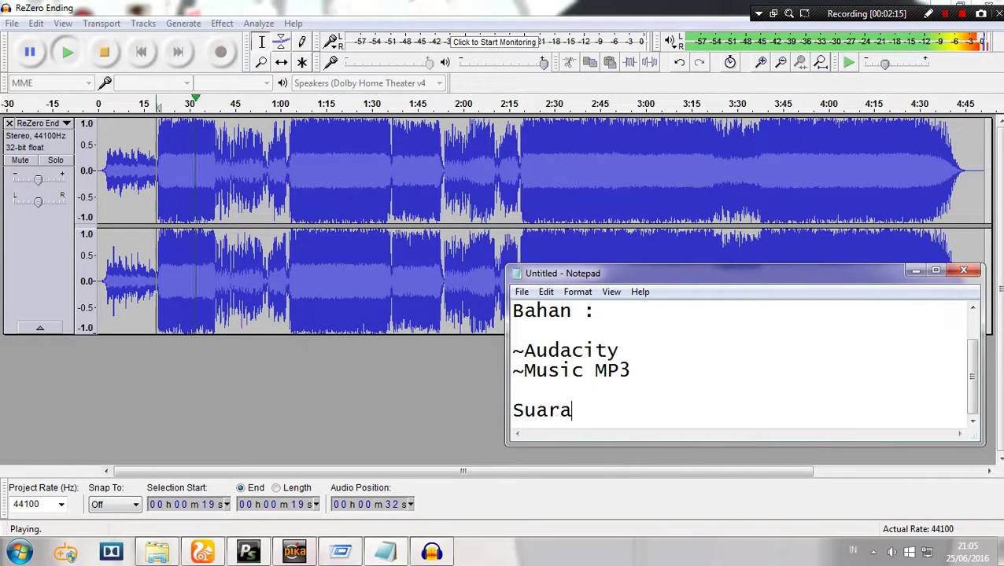
pyautogui.write(' Alvin ...')
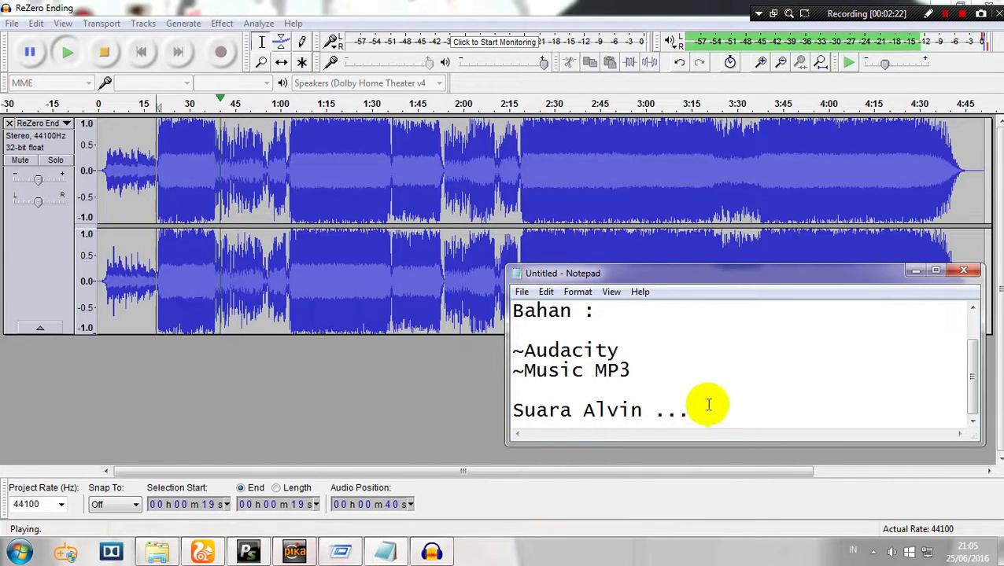
# - Move the Notepad window slightly lower, then return to Audacity and stop the playback
pyautogui.moveTo(750, 280); pyautogui.dragTo(759, 312)
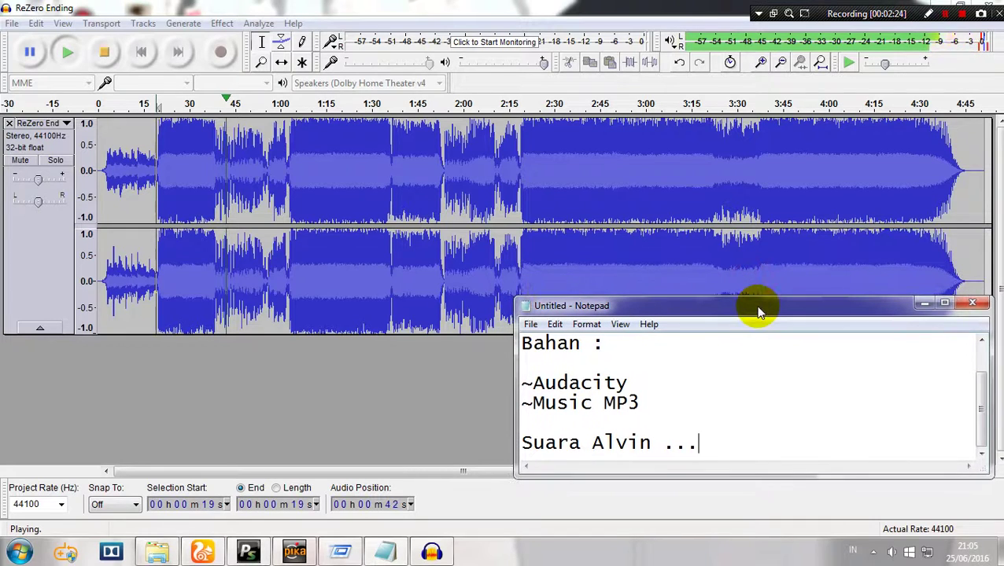
pyautogui.click(343, 549)
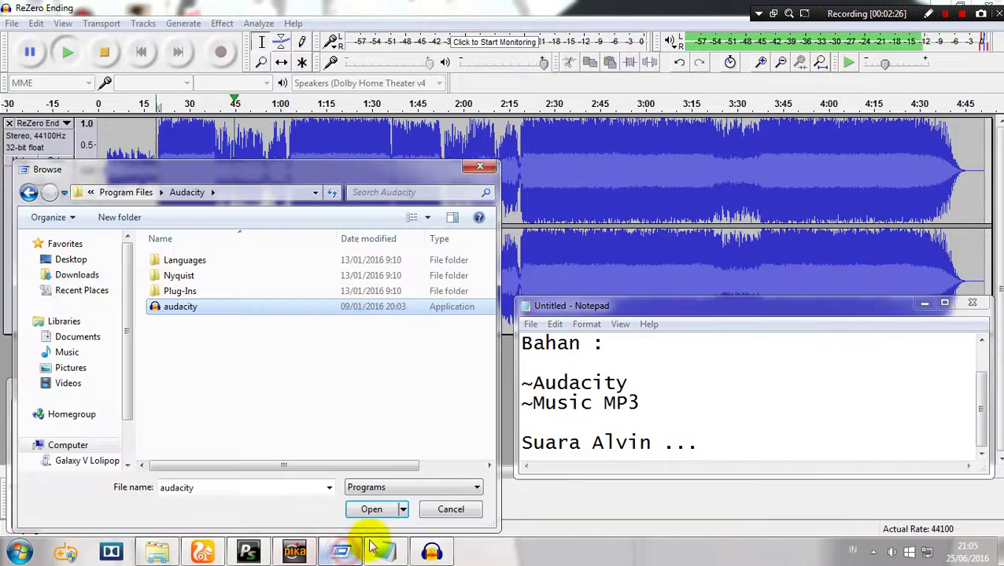
pyautogui.click(480, 6)
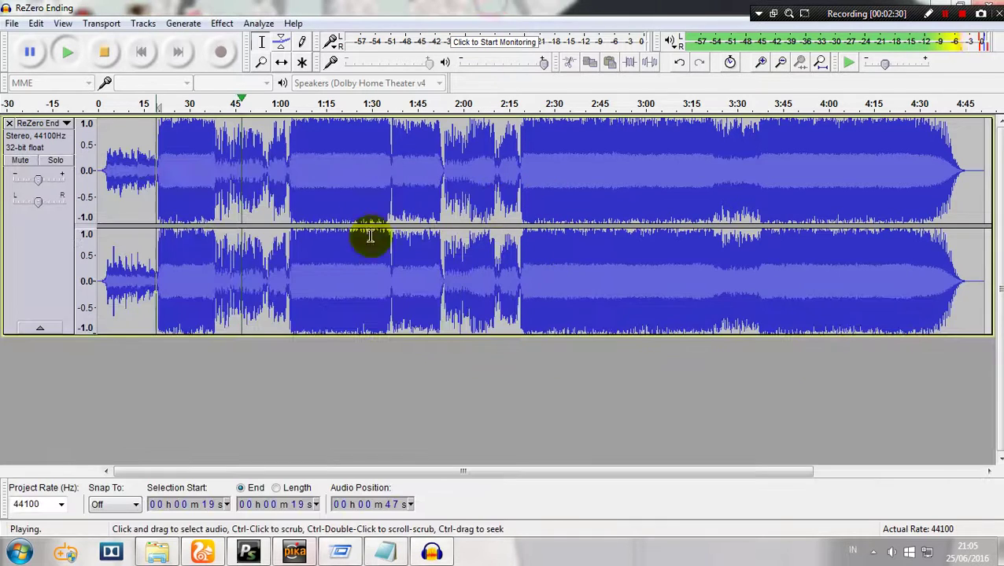
pyautogui.click(106, 52)
# - Replace the last line of the Notepad note with "Tinggal Di Save"
pyautogui.click(385, 550)
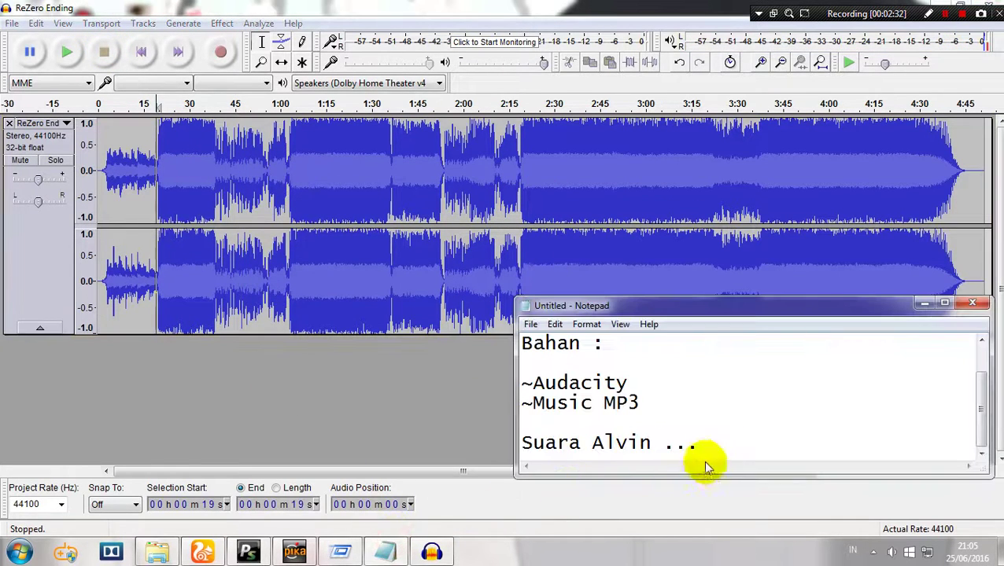
pyautogui.moveTo(708, 445)
pyautogui.mouseDown()
pyautogui.moveTo(551, 466)
pyautogui.moveTo(531, 466)
pyautogui.moveTo(513, 447)
pyautogui.moveTo(712, 450)
pyautogui.mouseUp()
pyautogui.write('Tinggal Di Save')
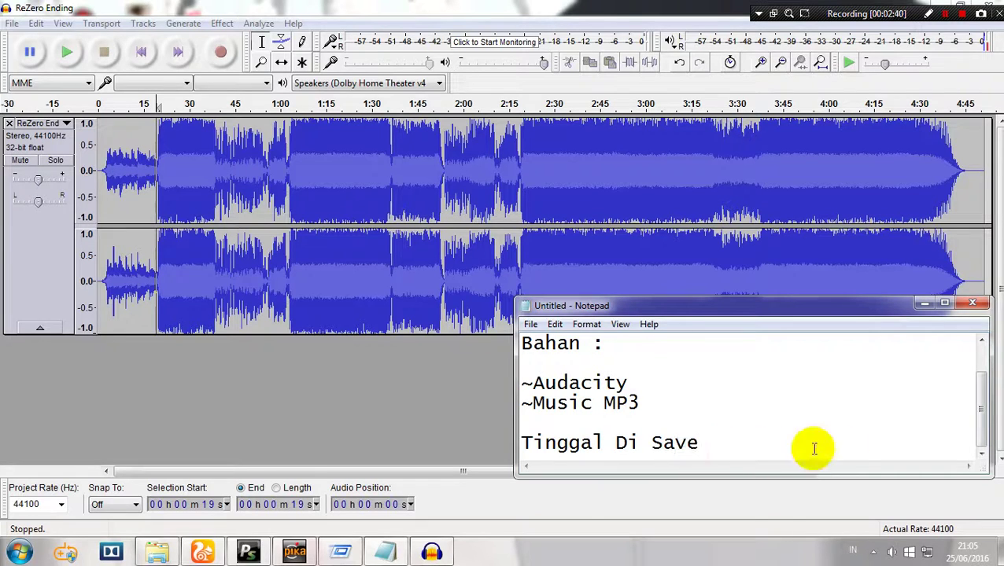
# - Export the Audacity audio to the Desktop in MP3 Files format, keeping the file name "ReZero Ending"
pyautogui.click(391, 437)
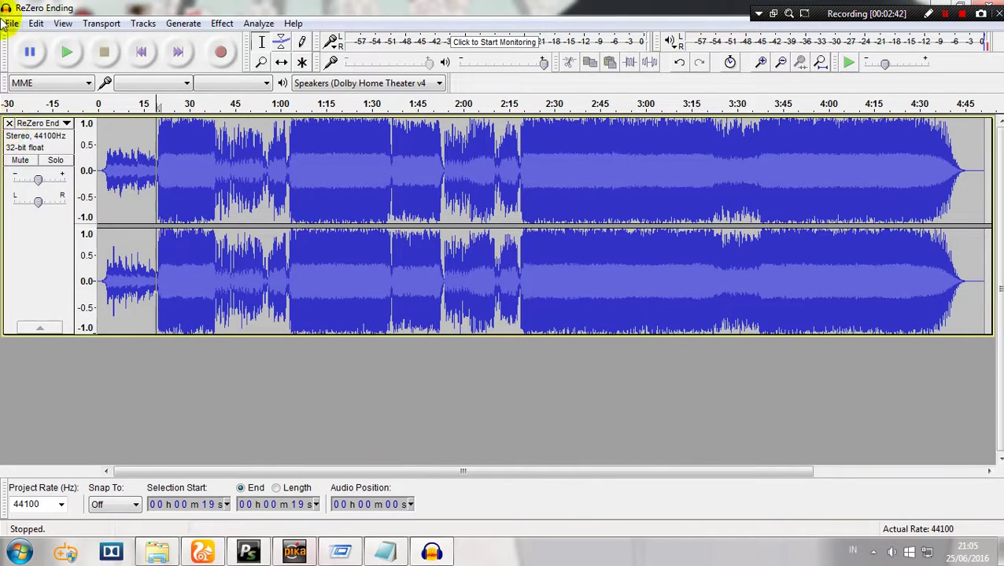
pyautogui.click(9, 24)
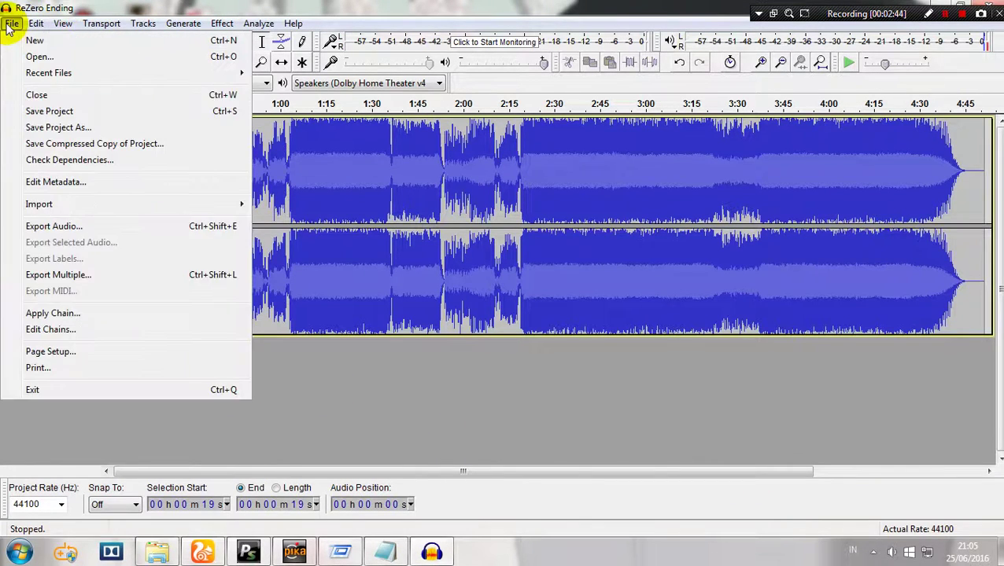
pyautogui.click(35, 228)
pyautogui.click(202, 404)
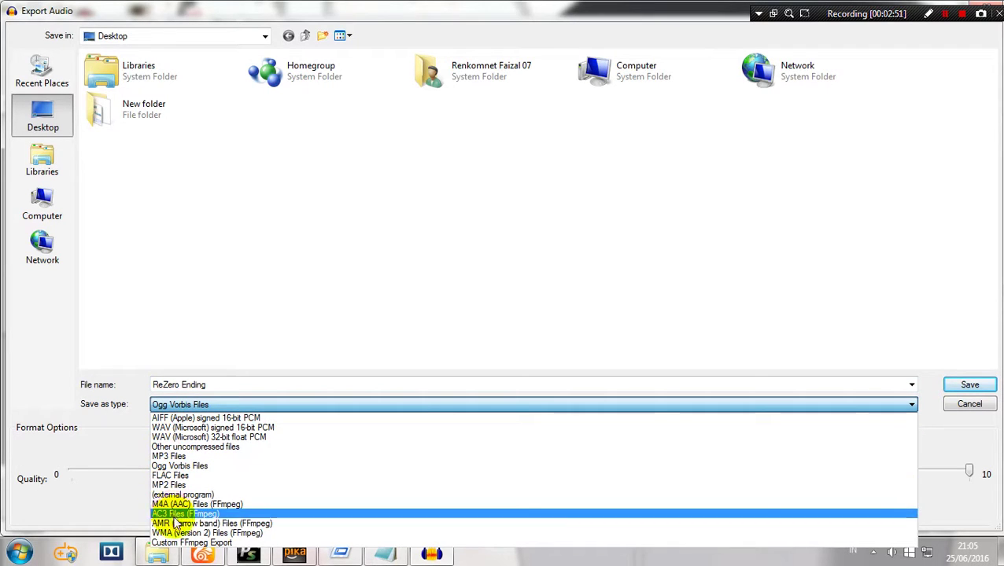
pyautogui.click(164, 456)
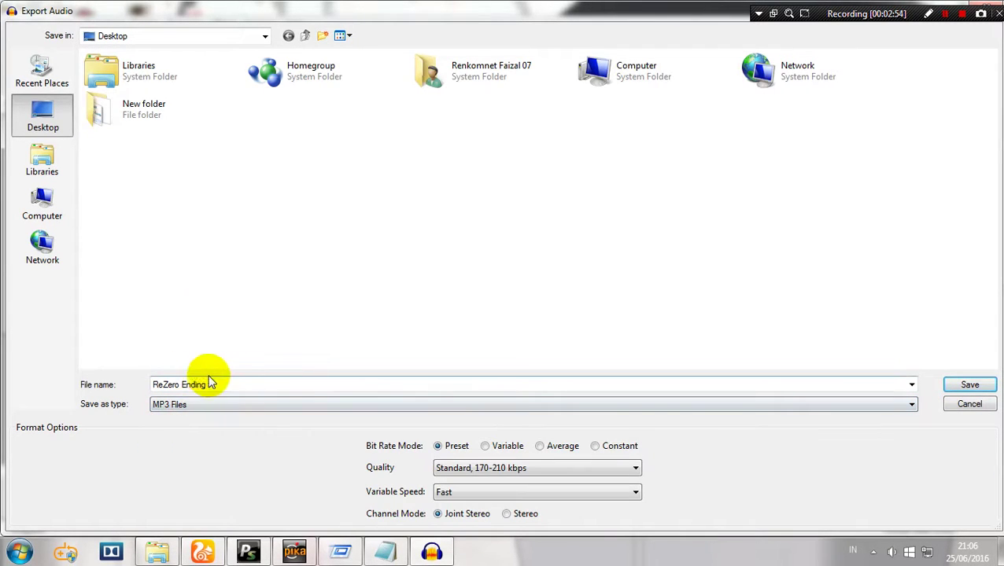
pyautogui.click(243, 381)
pyautogui.click(260, 383)
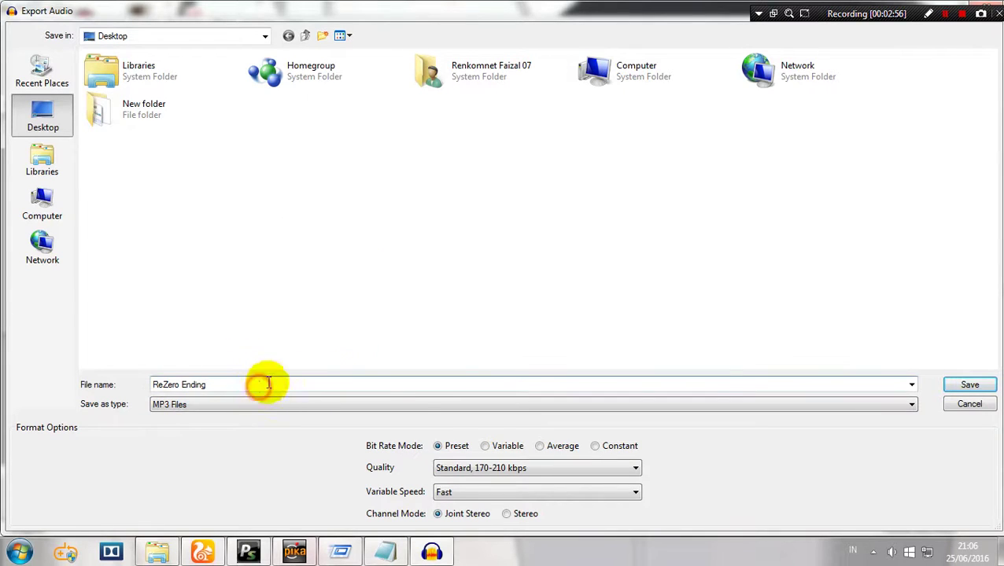
pyautogui.click(964, 387)
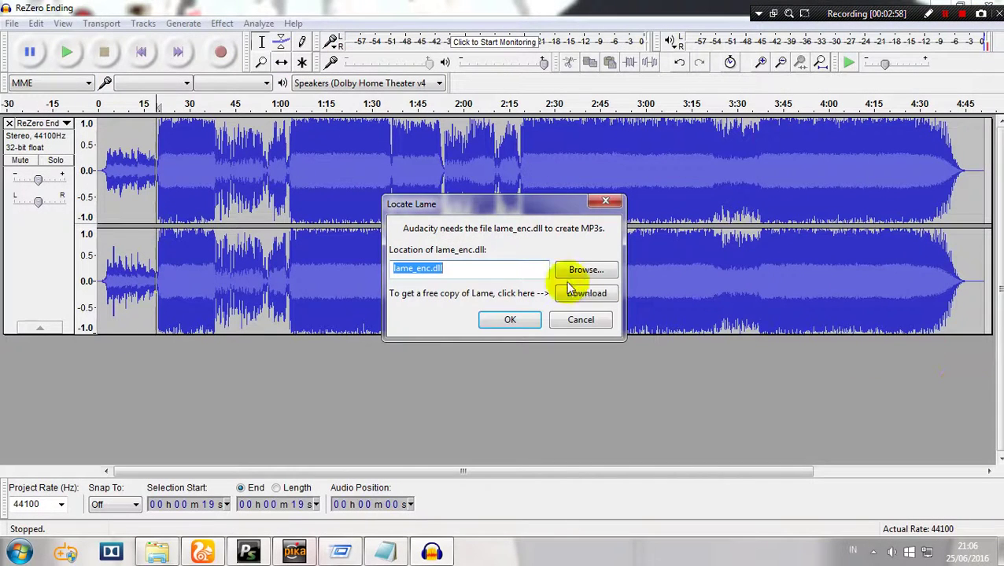
# - Point out the lame_enc.dll location requested in the Locate Lame dialog
pyautogui.click(476, 269)
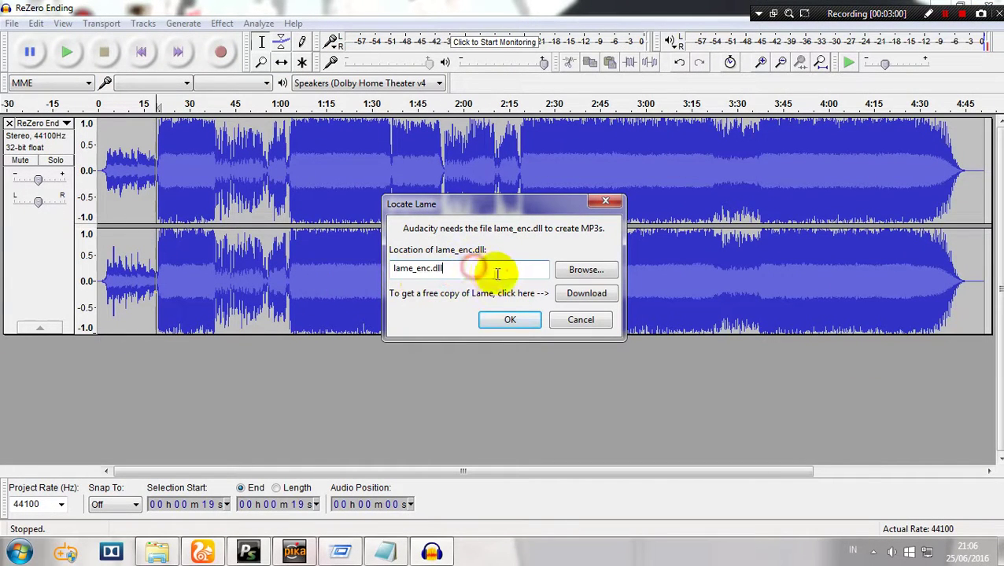
pyautogui.moveTo(498, 273); pyautogui.dragTo(331, 284)
pyautogui.click(466, 269)
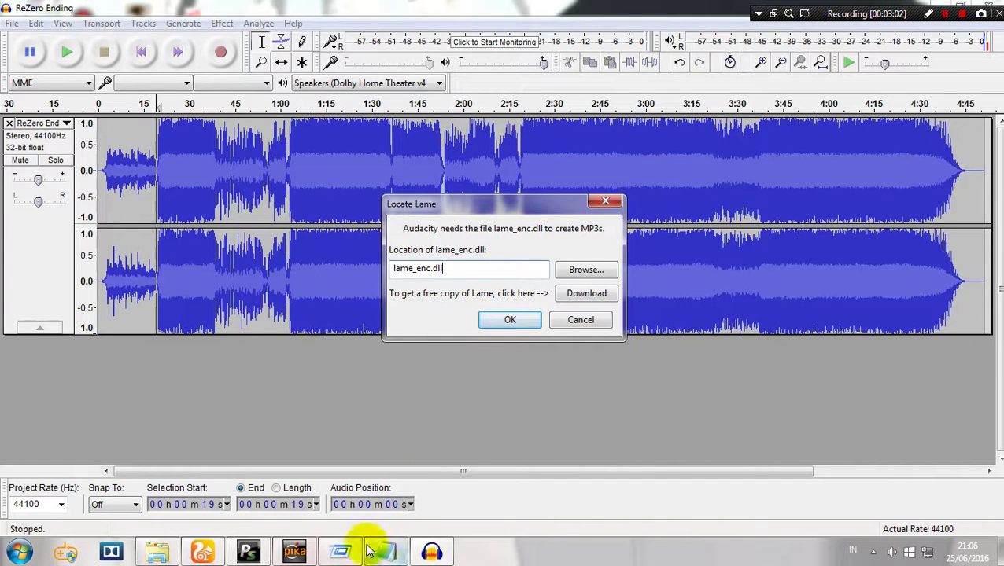
# - Replace the Notepad note's last line with "Untuk MP3 Harus Donwload Plug-Innya Dulu" and widen the window to fit it
pyautogui.click(343, 551)
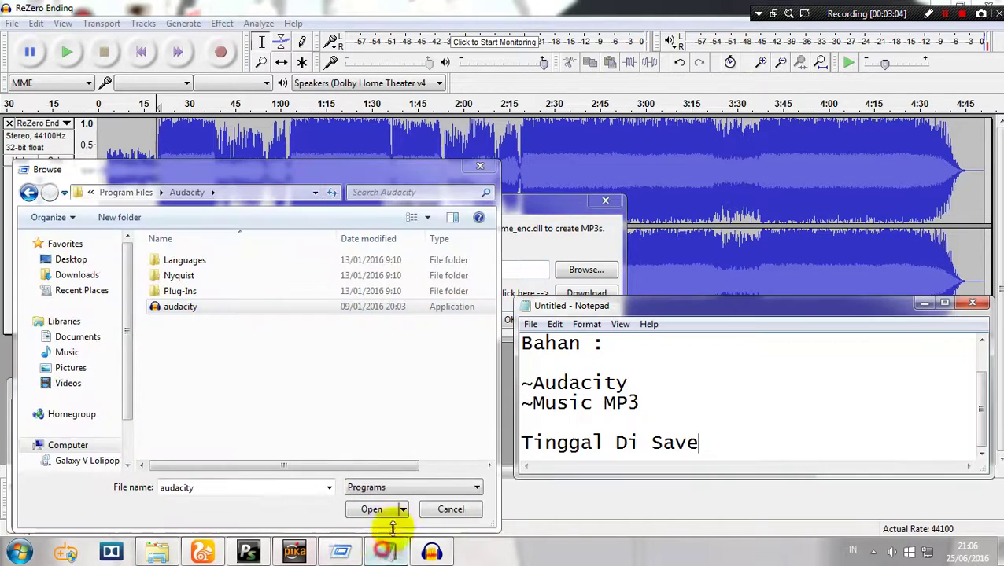
pyautogui.moveTo(741, 443); pyautogui.dragTo(535, 464)
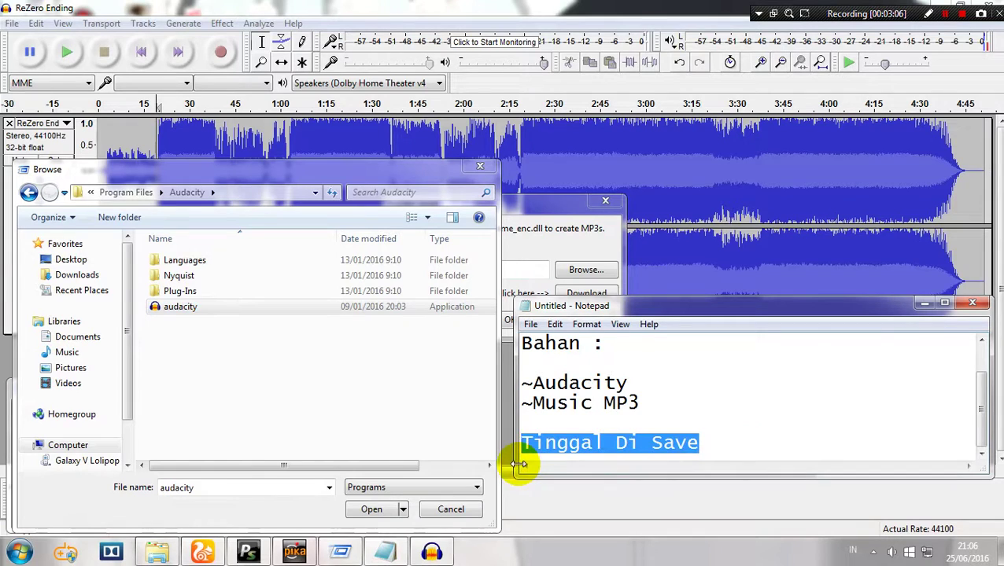
pyautogui.write('Untuk MP')
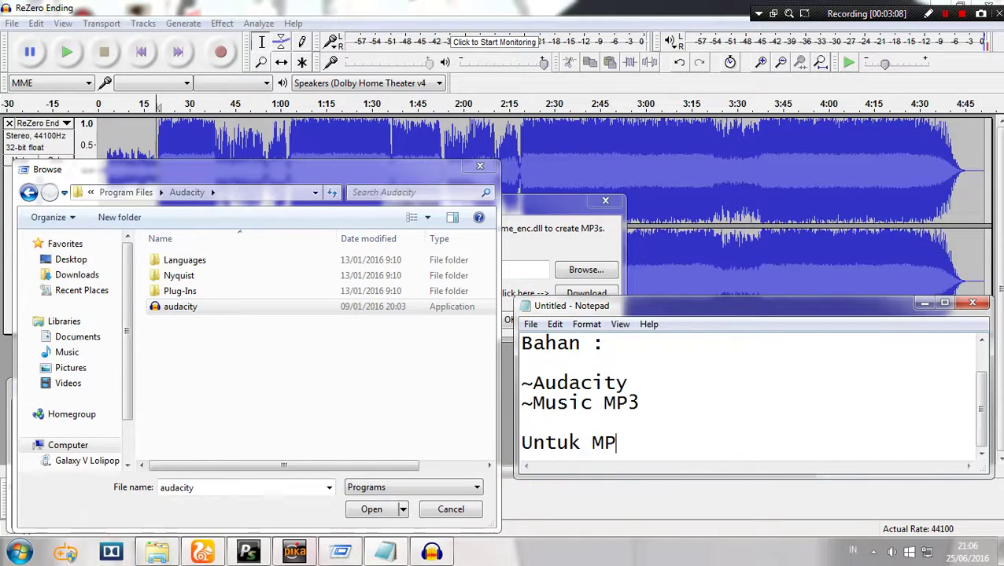
pyautogui.write('3 Harus Donwload')
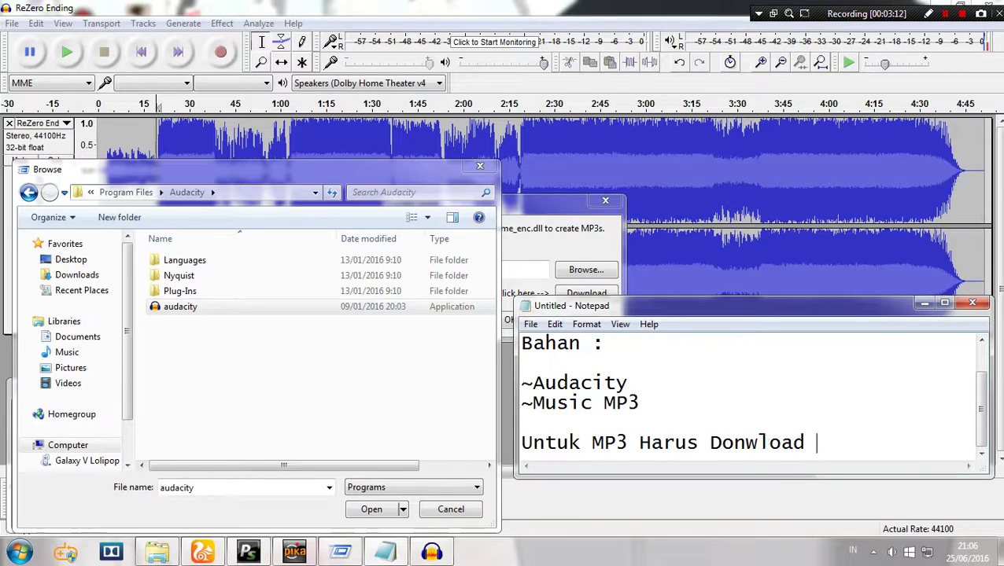
pyautogui.write(' Plug-Inny')
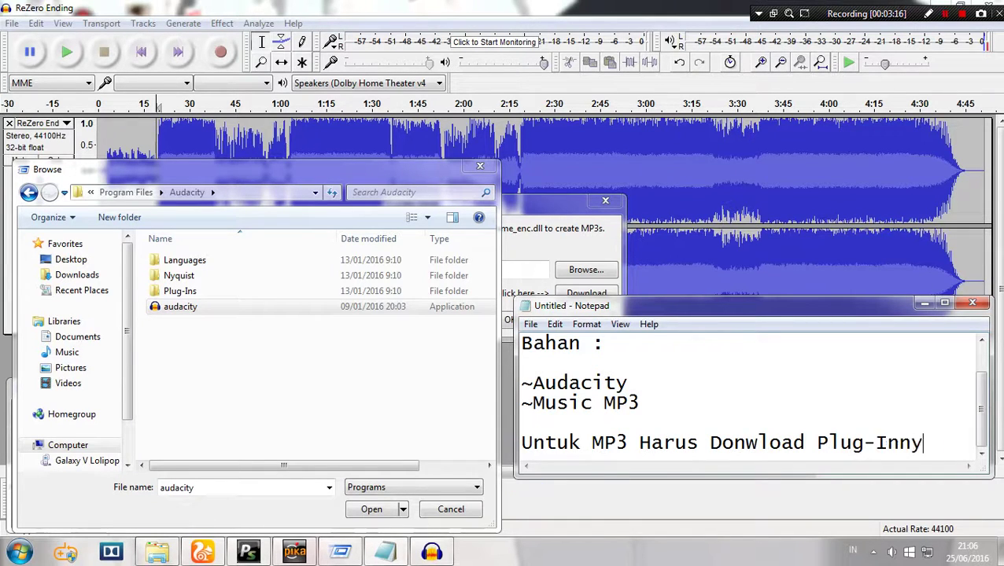
pyautogui.write('a  Dulu')
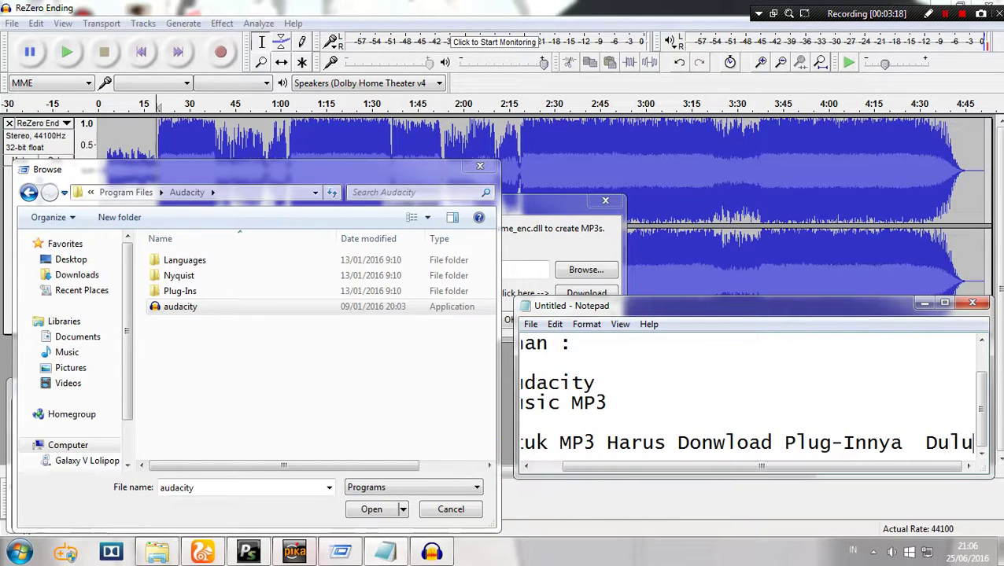
pyautogui.click(913, 442)
pyautogui.press('BackSpace')
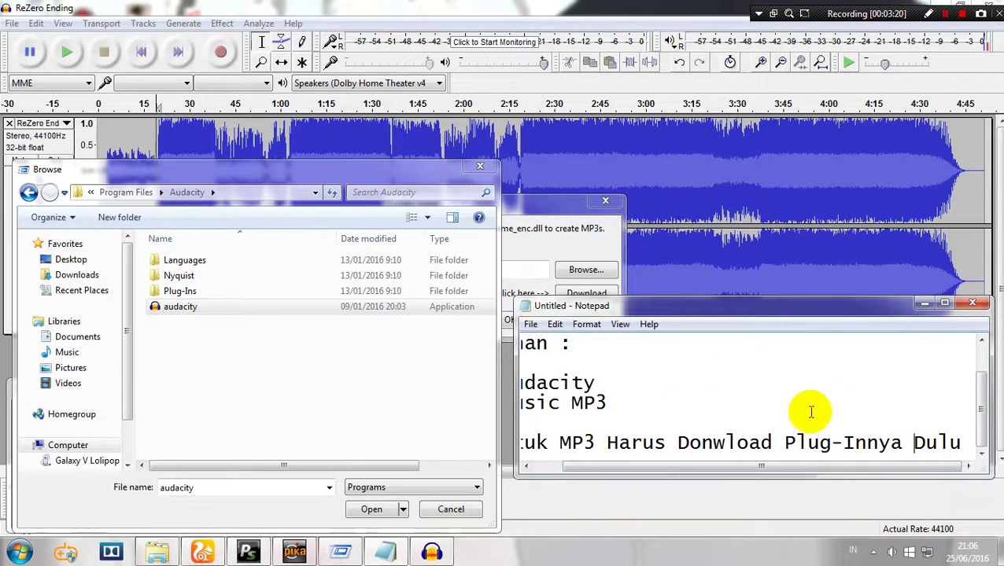
pyautogui.moveTo(522, 391); pyautogui.dragTo(447, 398)
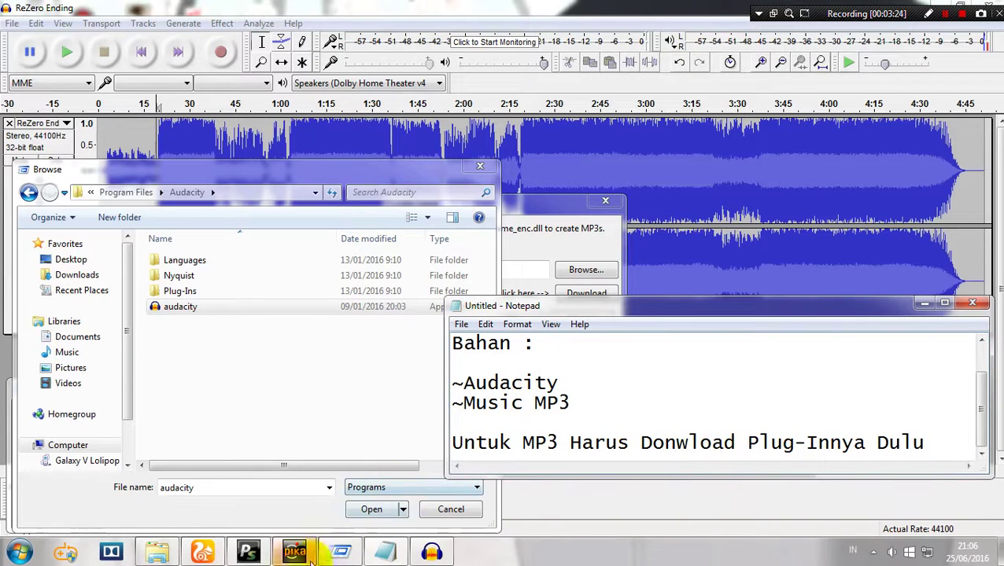
# - Copy the address of Audacity's Windows download page from the browser and paste it over the Notepad note's last line
pyautogui.click(206, 554)
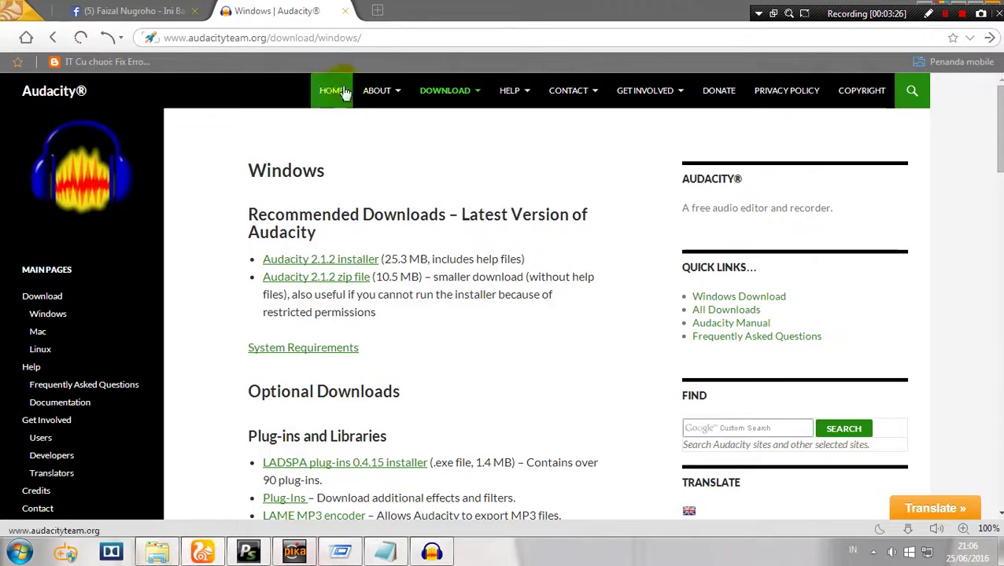
pyautogui.click(383, 38)
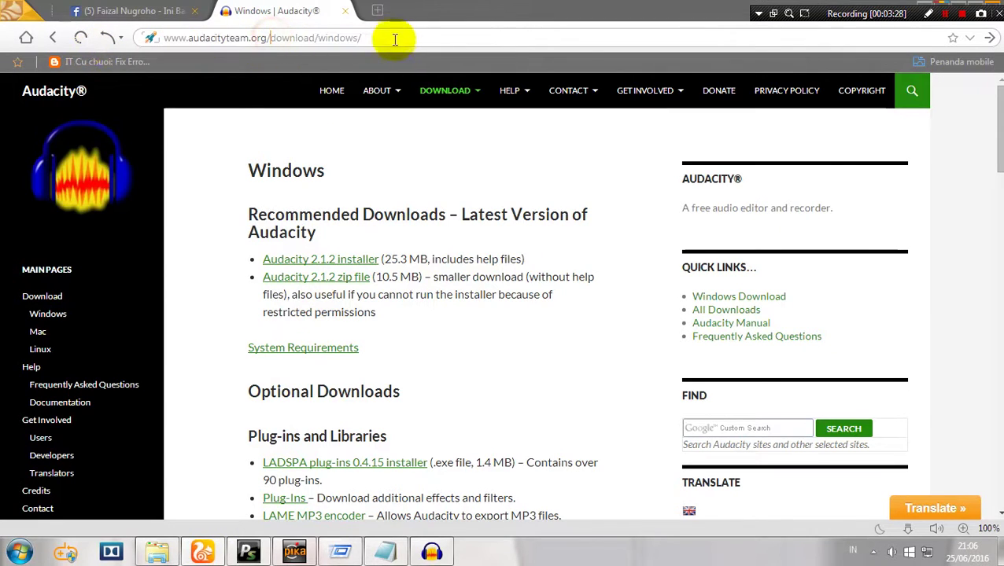
pyautogui.moveTo(392, 38); pyautogui.dragTo(153, 36)
pyautogui.hotkey('ctrl', 'c')
pyautogui.click(388, 551)
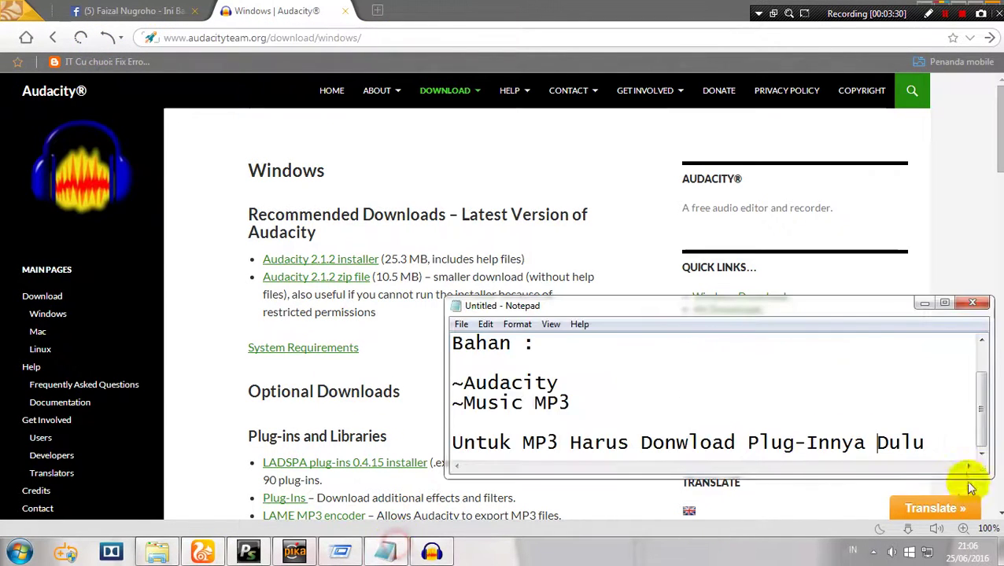
pyautogui.moveTo(950, 444); pyautogui.dragTo(581, 444)
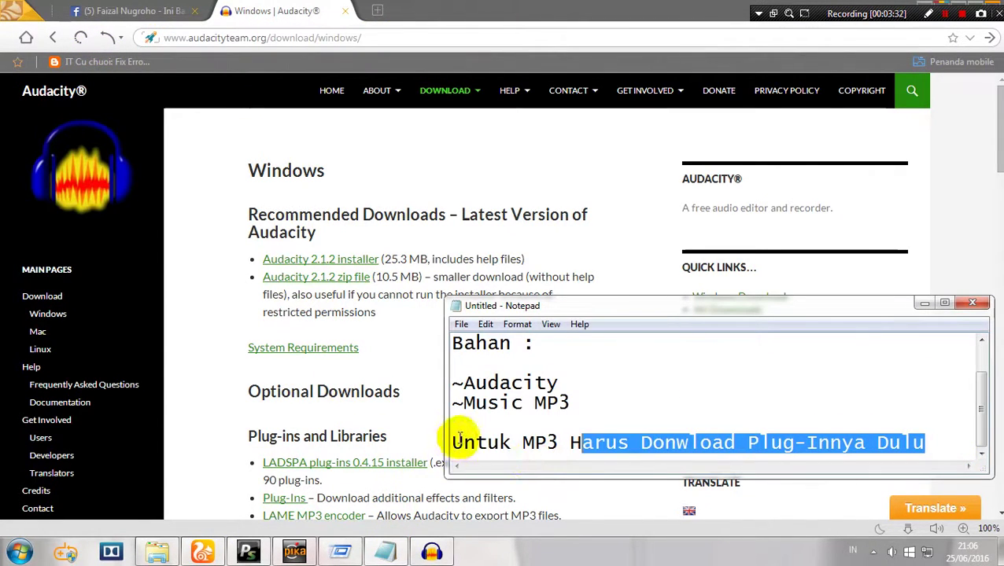
pyautogui.moveTo(453, 442); pyautogui.dragTo(922, 443)
pyautogui.hotkey('ctrl', 'v')
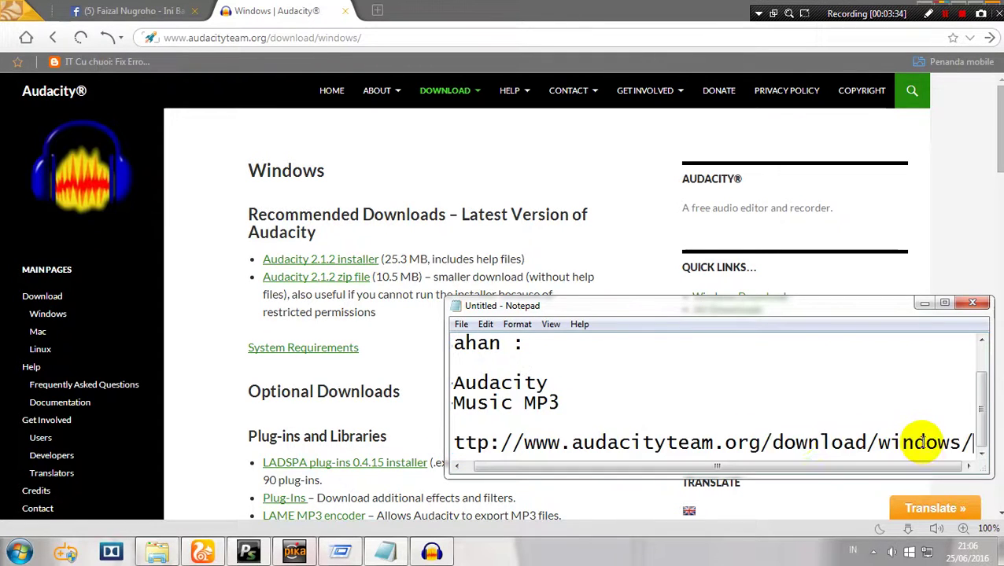
# - Widen the Notepad window to show the full address, then open the LAME MP3 encoder's external download page from Audacity's optional downloads
pyautogui.moveTo(445, 417); pyautogui.dragTo(404, 410)
pyautogui.click(234, 373)
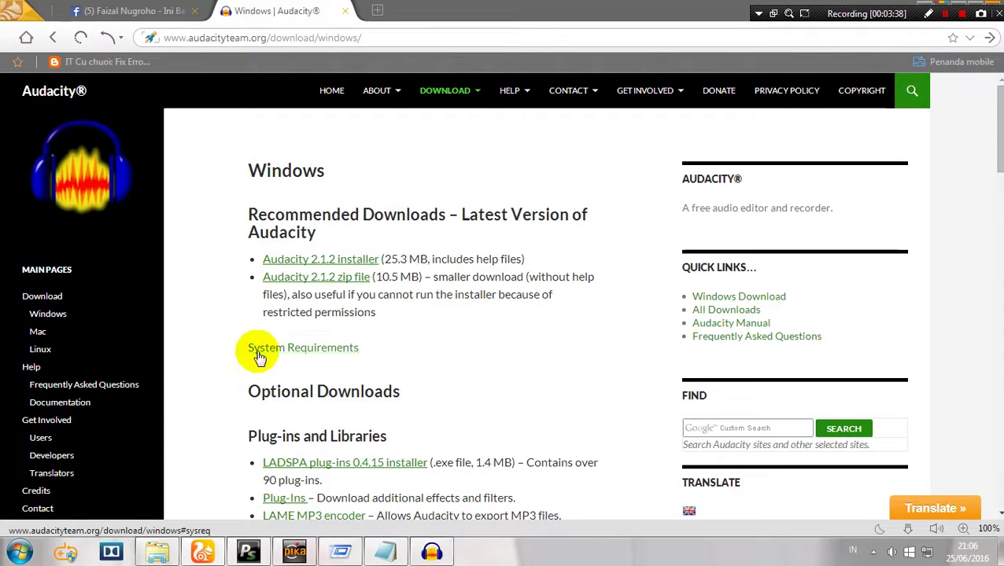
pyautogui.scroll(-3, 259, 354)
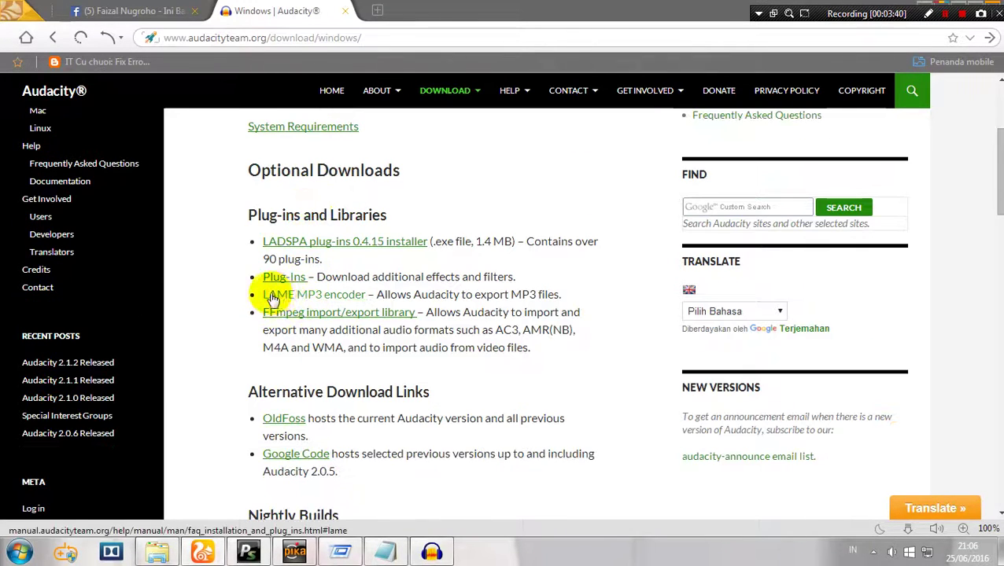
pyautogui.click(315, 300)
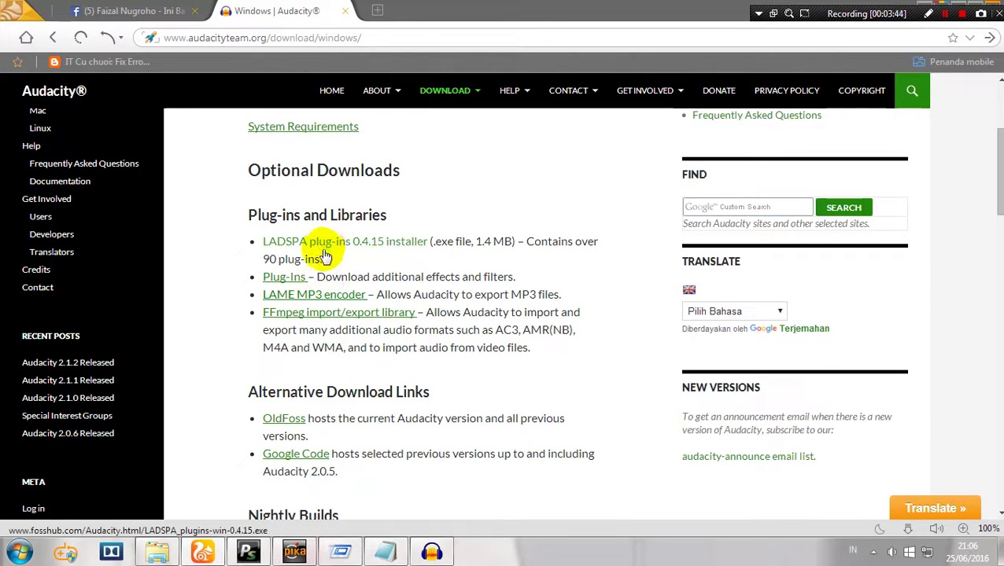
pyautogui.click(314, 300)
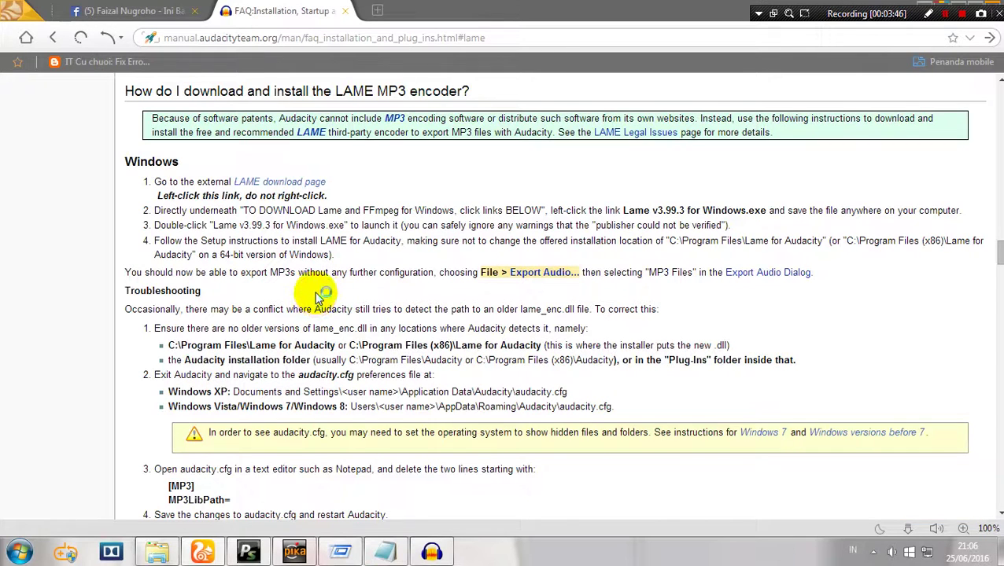
pyautogui.click(277, 182)
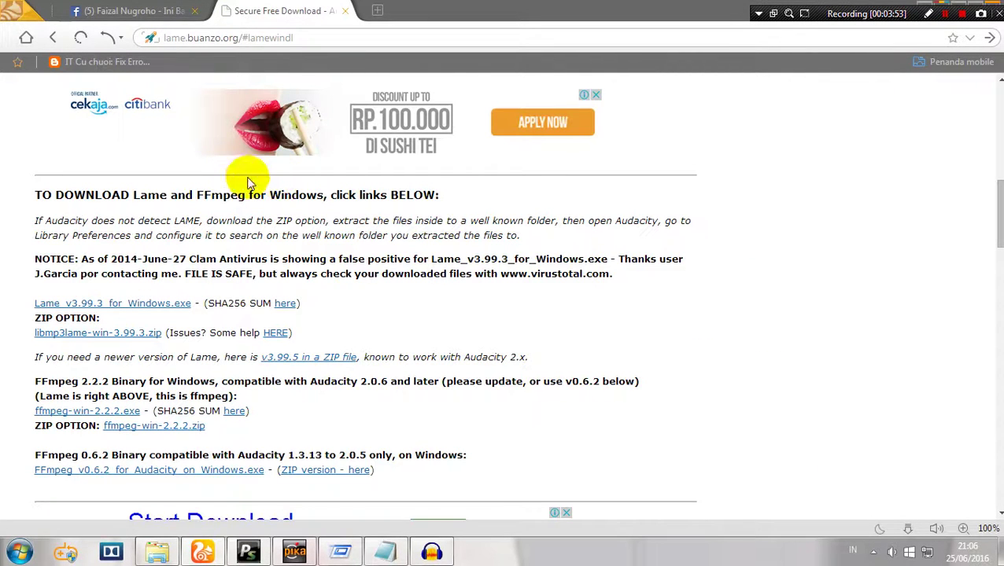
# - Download the ZIP option libmp3lame-win-3.99.3.zip to the local Downloads folder
pyautogui.click(76, 338)
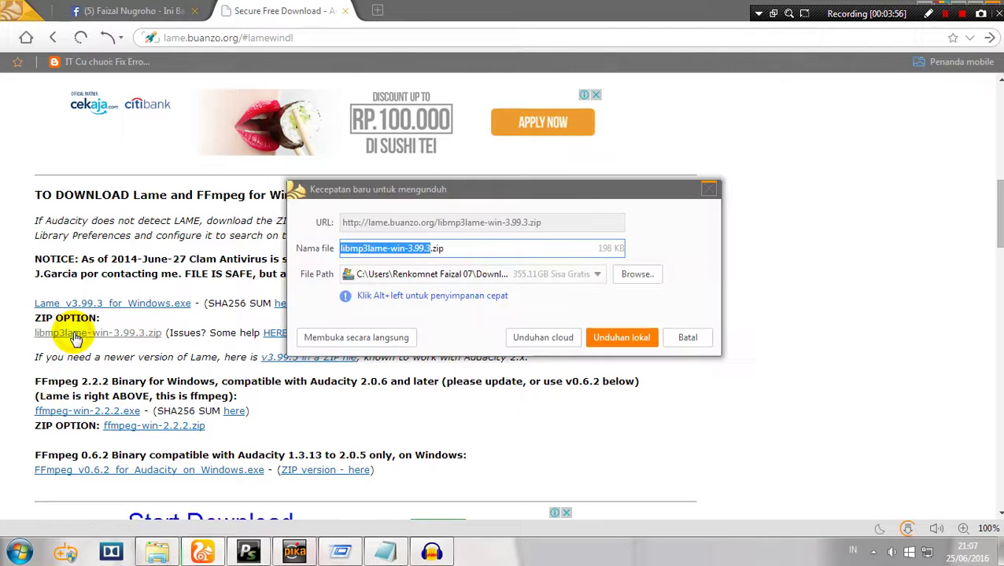
pyautogui.click(580, 279)
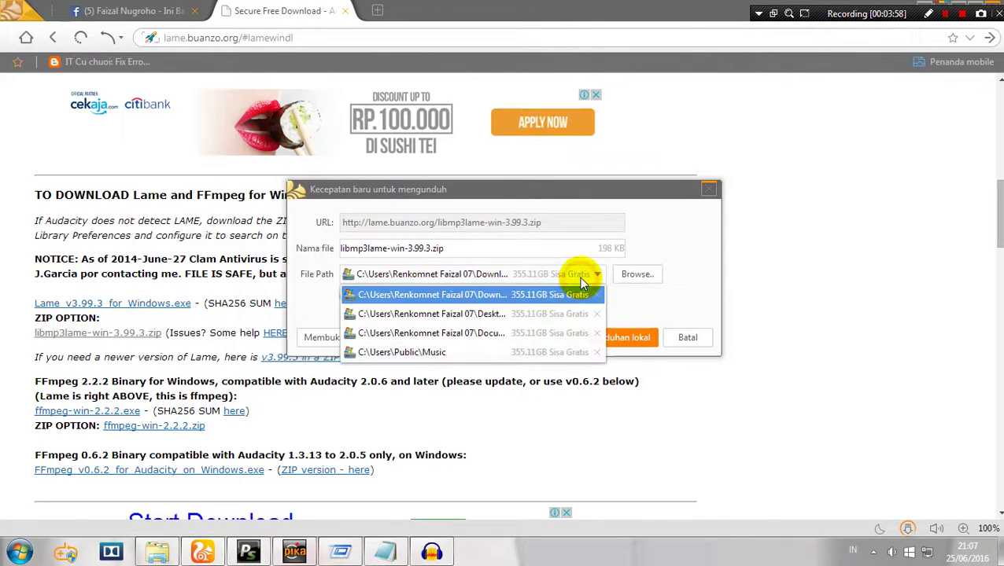
pyautogui.click(545, 298)
pyautogui.click(604, 338)
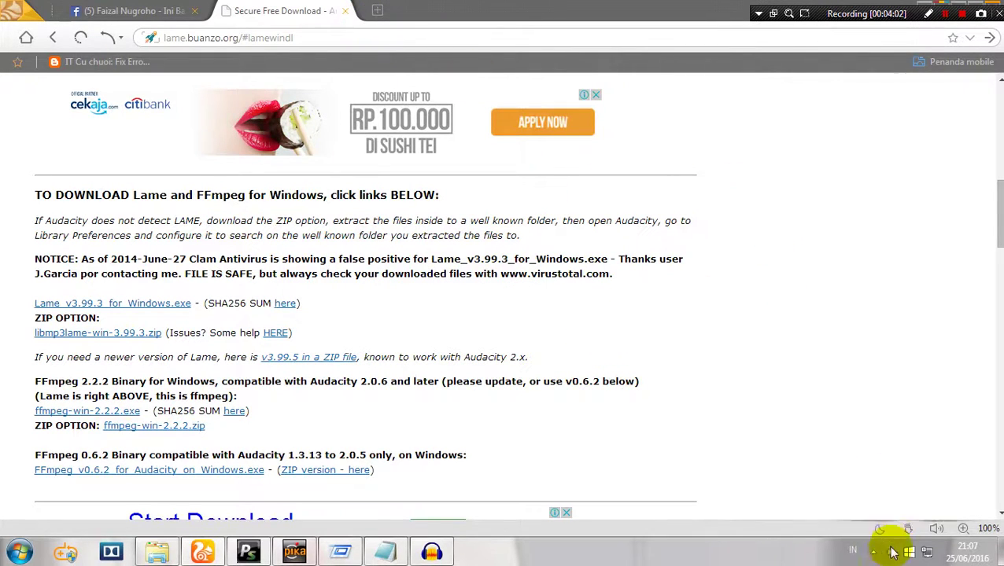
# - Open libmp3lame-win-3.99.3.zip from the browser's download list and select lame_enc.dll in the archive
pyautogui.click(910, 531)
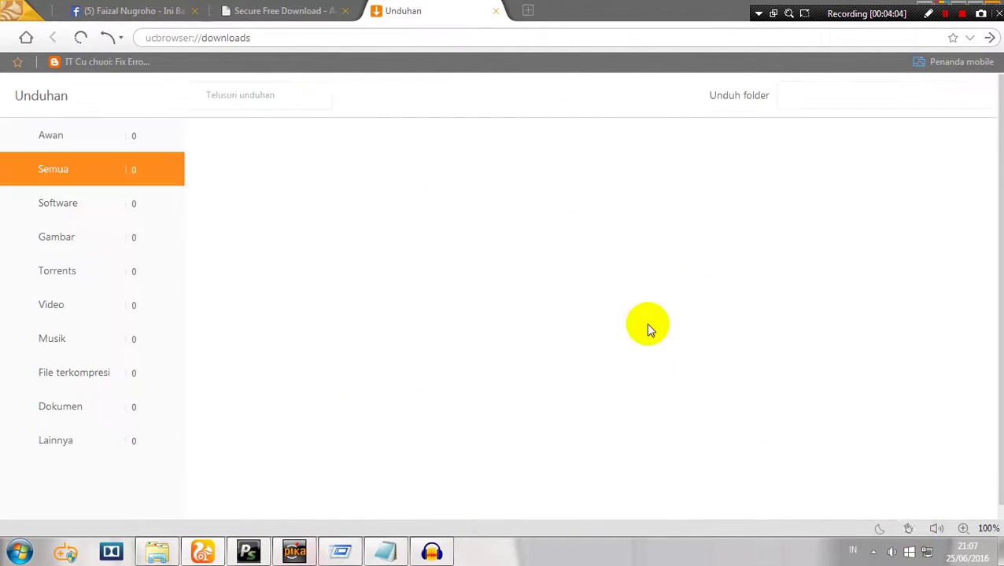
pyautogui.click(291, 187)
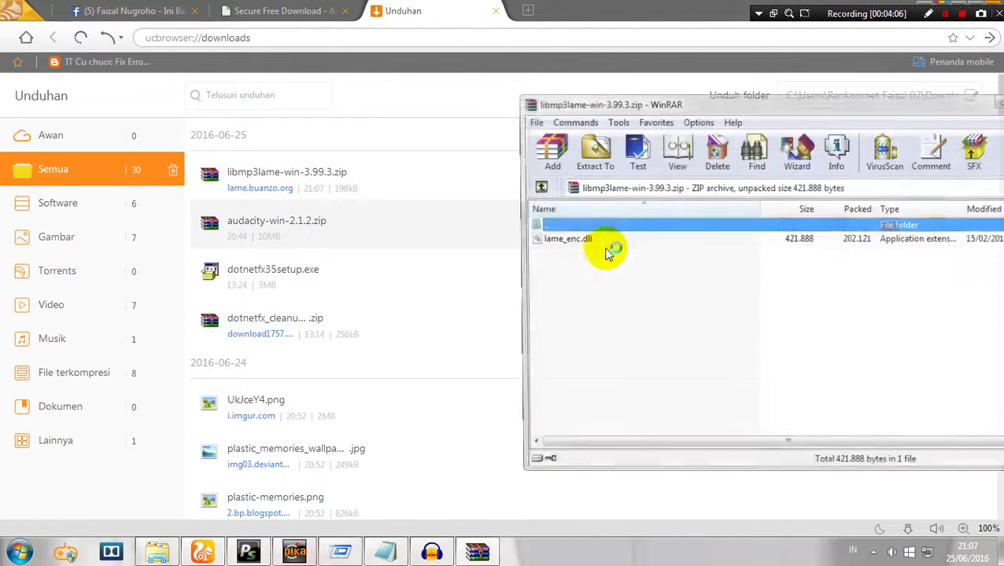
pyautogui.click(596, 244)
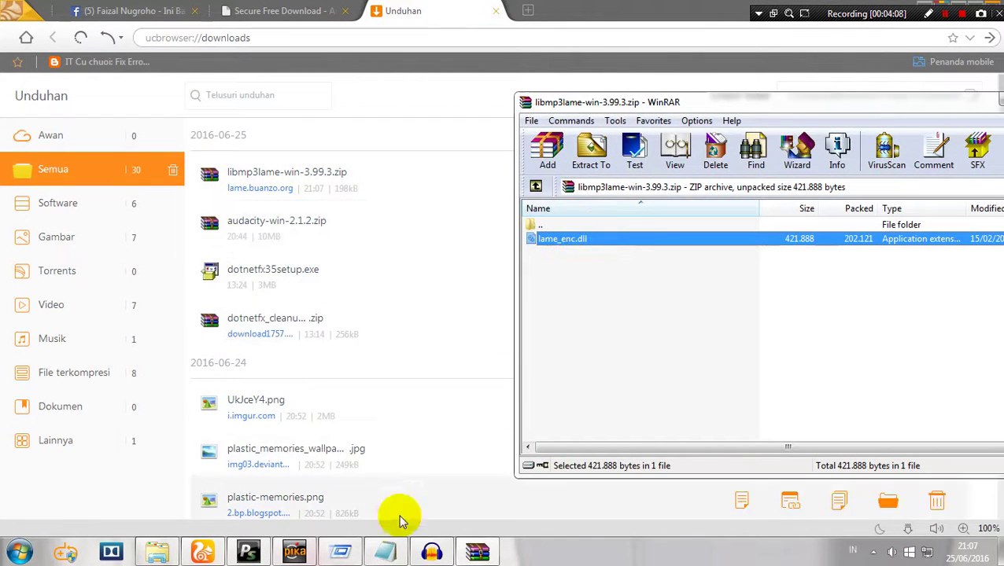
# - Replace the web address in the Notepad note with "Taro Di Folder Plug-ins"
pyautogui.click(385, 552)
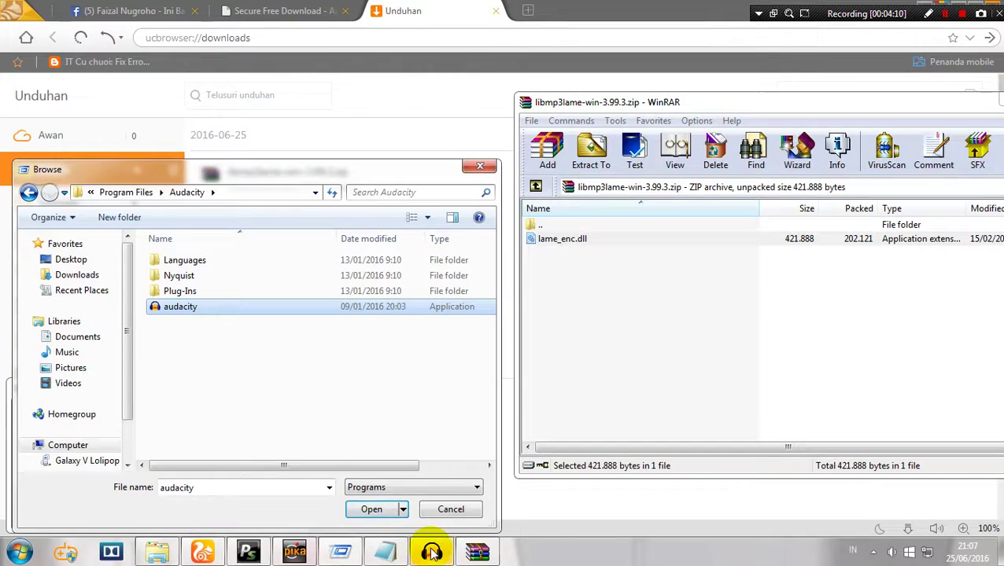
pyautogui.click(386, 550)
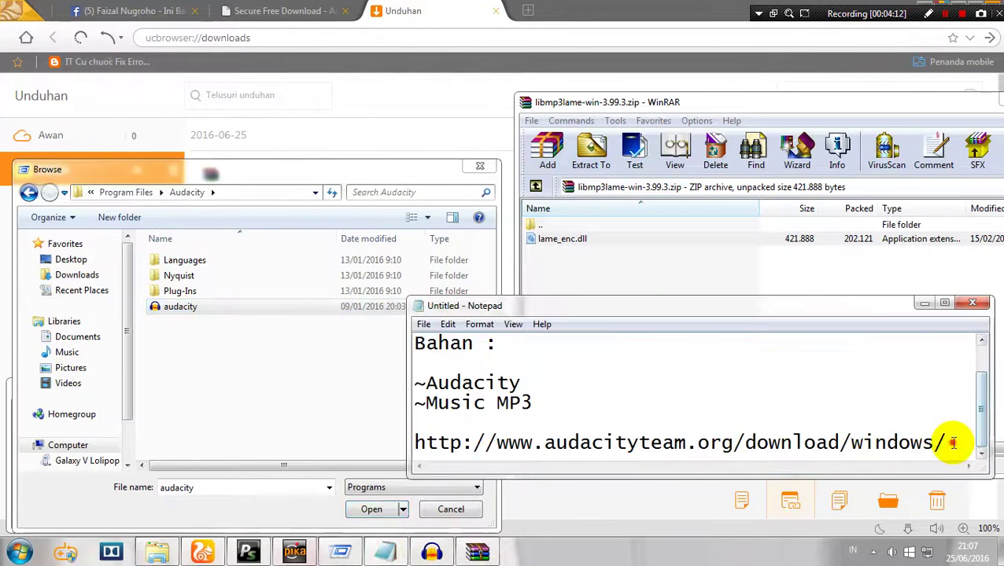
pyautogui.moveTo(952, 443); pyautogui.dragTo(417, 449)
pyautogui.hotkey('ctrl', 'x')
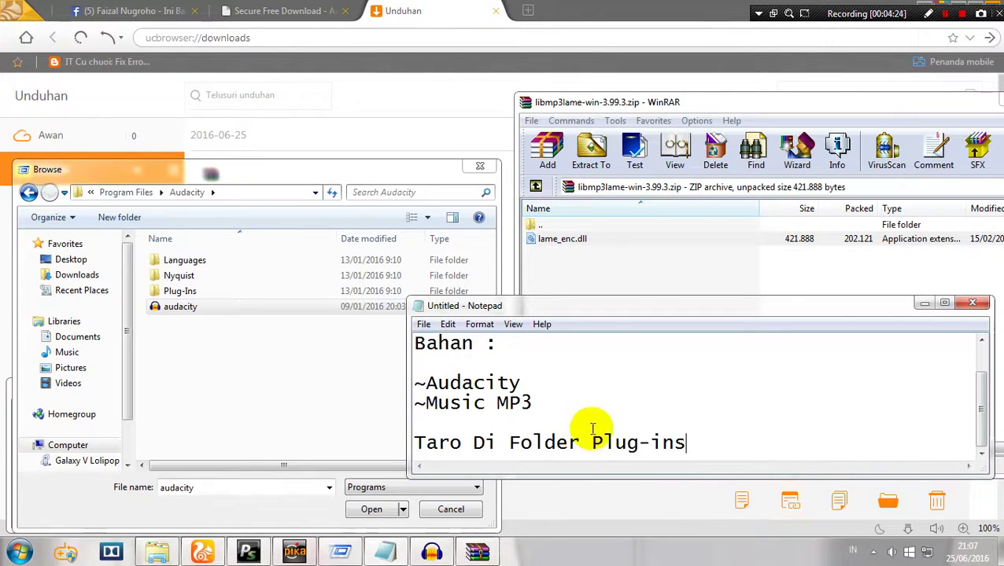
# - Move lame_enc.dll from the archive into the Program Files\Audacity\Plug-Ins folder, granting administrator permission
pyautogui.click(292, 375)
pyautogui.doubleClick(181, 291)
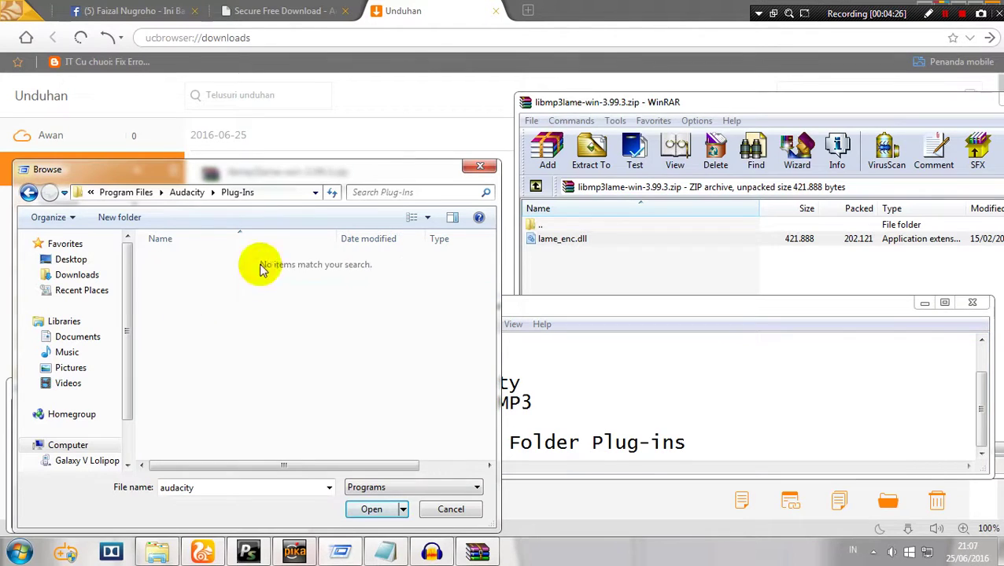
pyautogui.click(578, 238)
pyautogui.moveTo(578, 238); pyautogui.dragTo(548, 273)
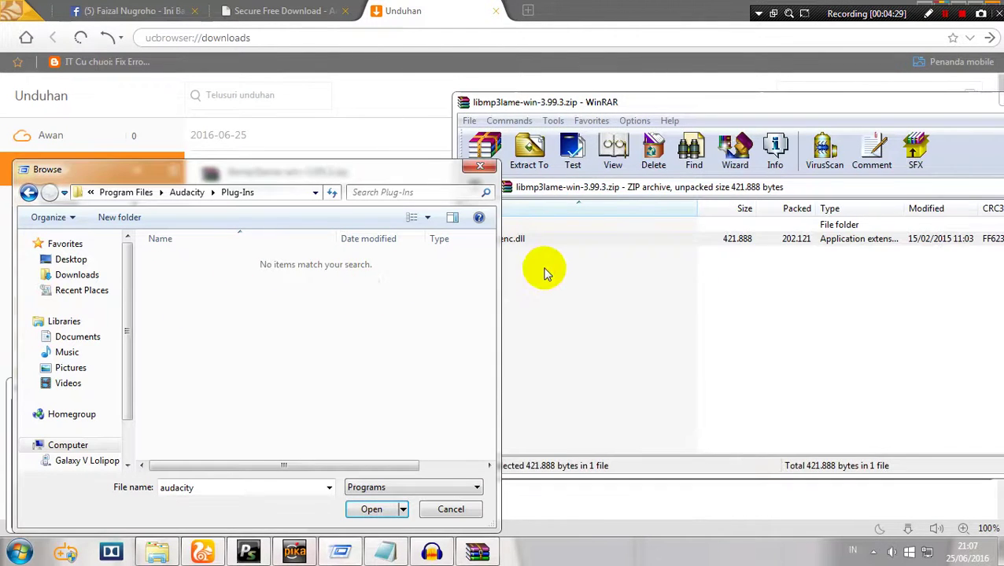
pyautogui.click(504, 238)
pyautogui.moveTo(497, 237); pyautogui.dragTo(359, 307)
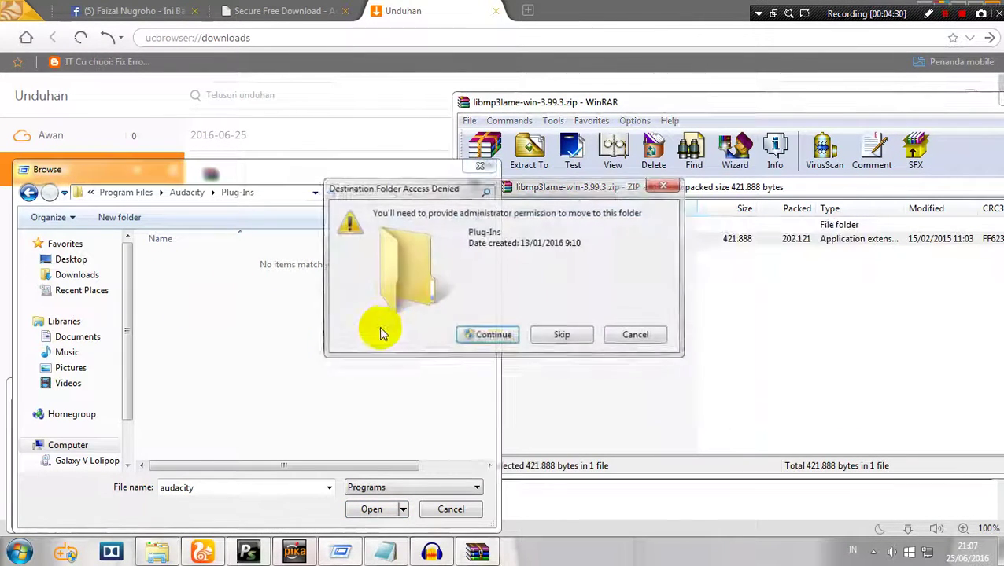
pyautogui.click(487, 335)
# - Show all file types in the Browse dialog and look through the Audacity and Plug-Ins folders for the moved file
pyautogui.click(401, 488)
pyautogui.click(386, 516)
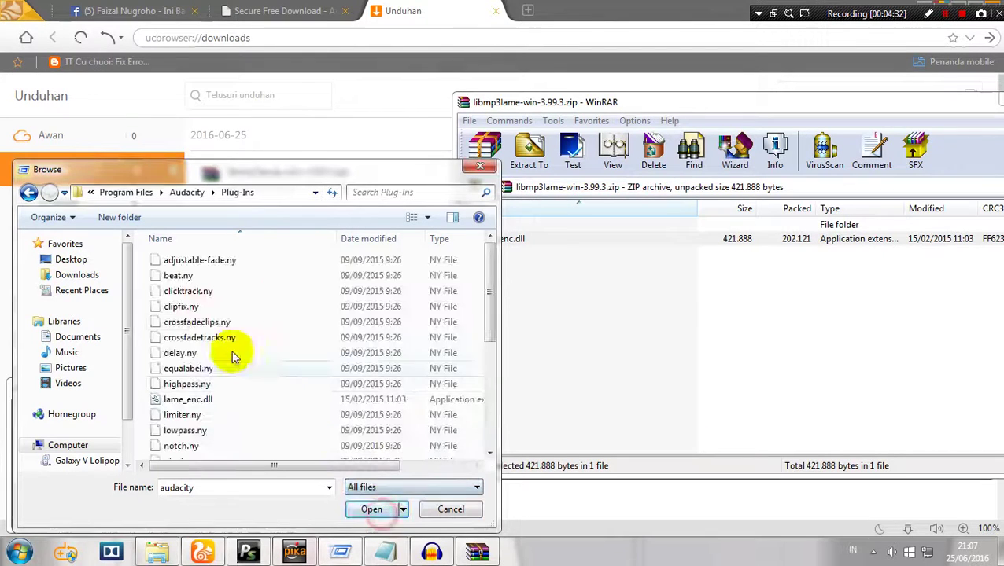
pyautogui.click(263, 384)
pyautogui.scroll(-5, 268, 380)
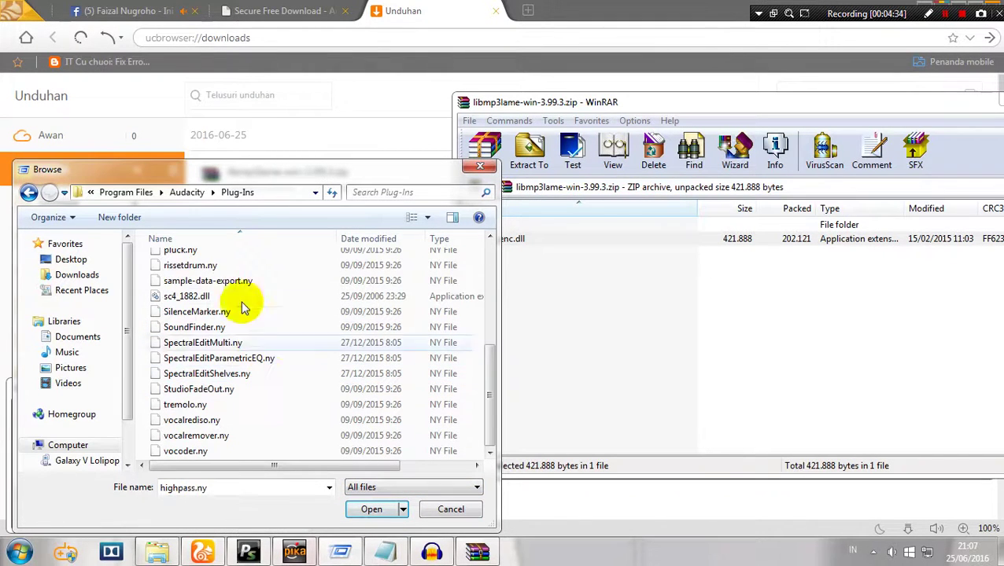
pyautogui.click(189, 193)
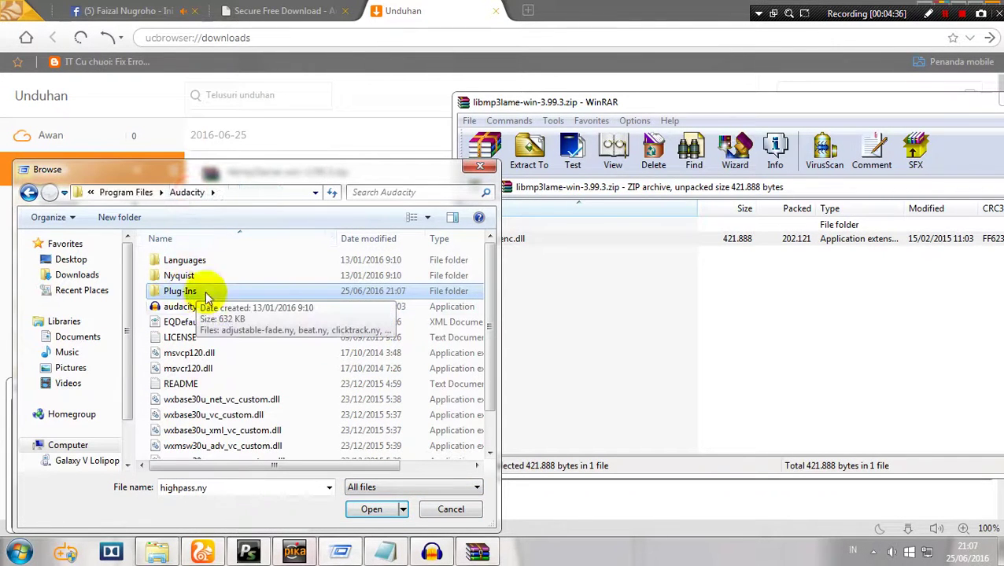
pyautogui.scroll(-1, 288, 312)
pyautogui.scroll(1, 288, 312)
pyautogui.doubleClick(195, 291)
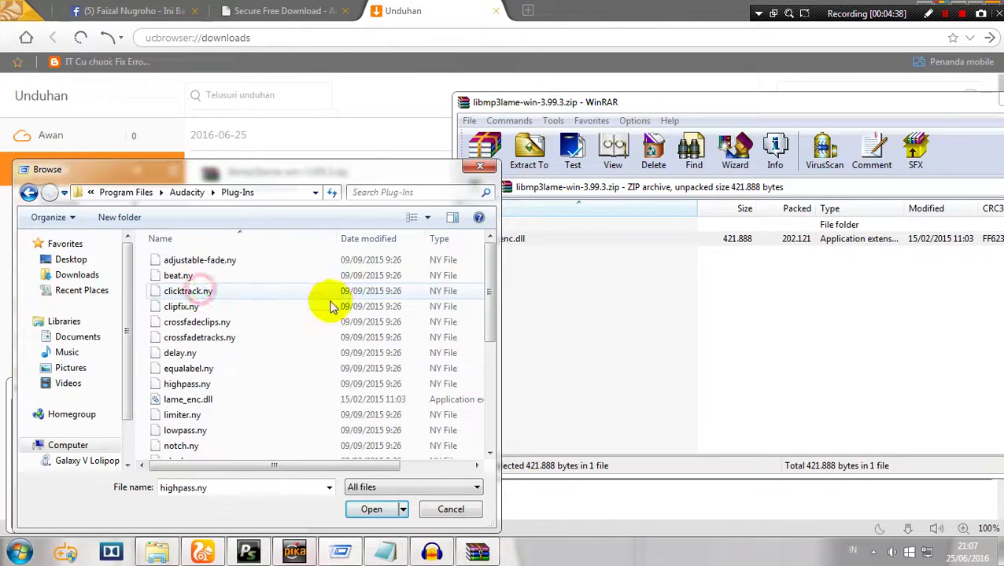
pyautogui.scroll(-5, 332, 306)
# - Move lame_enc.dll from the archive into Plug-Ins again, replacing the existing copy with administrator permission
pyautogui.click(497, 240)
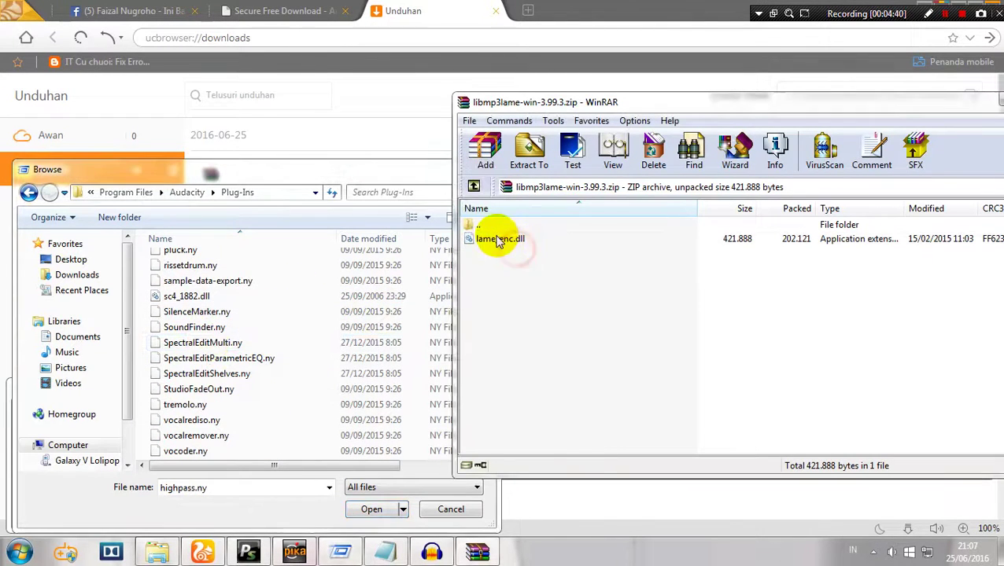
pyautogui.moveTo(498, 240); pyautogui.dragTo(148, 293)
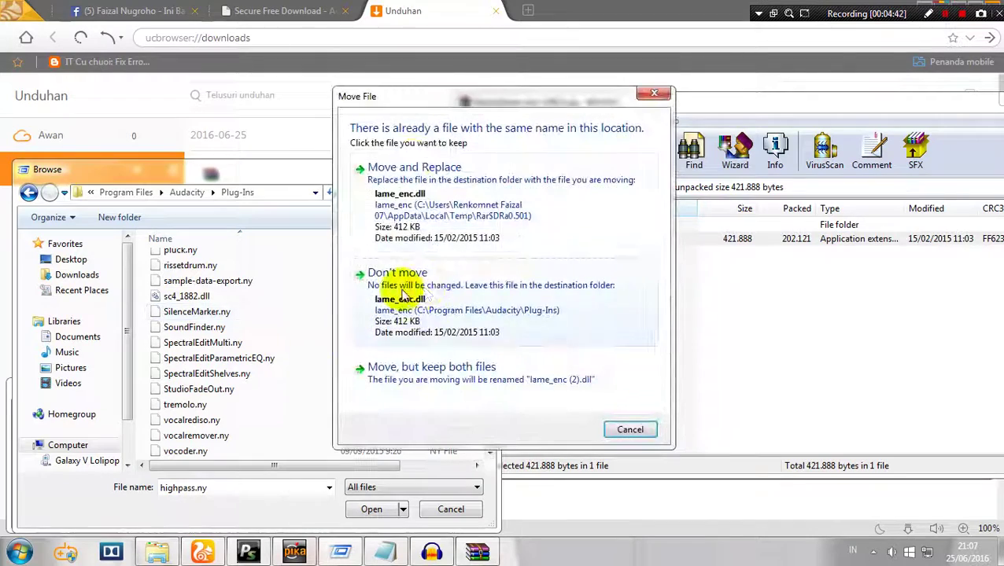
pyautogui.click(411, 168)
pyautogui.click(489, 337)
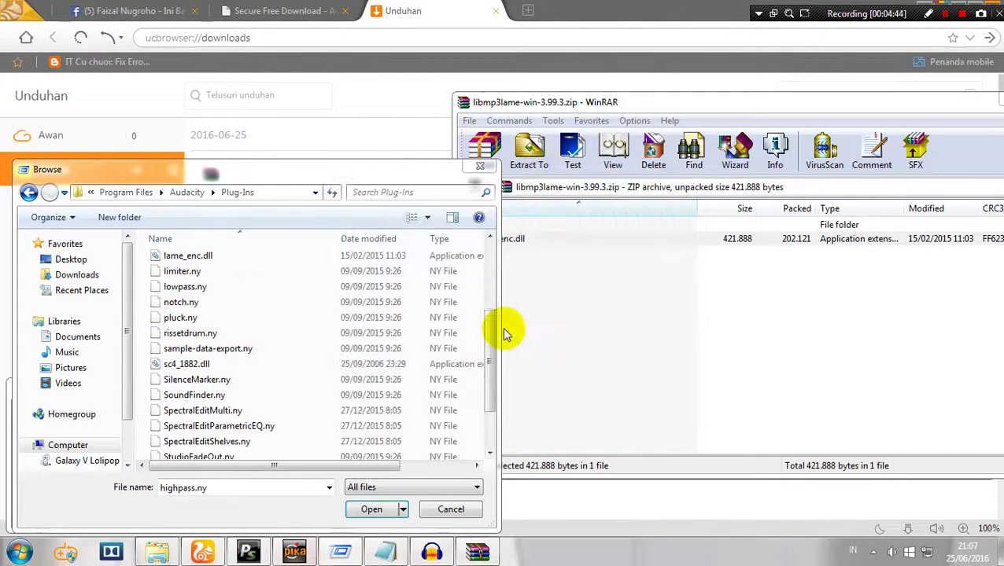
pyautogui.click(578, 396)
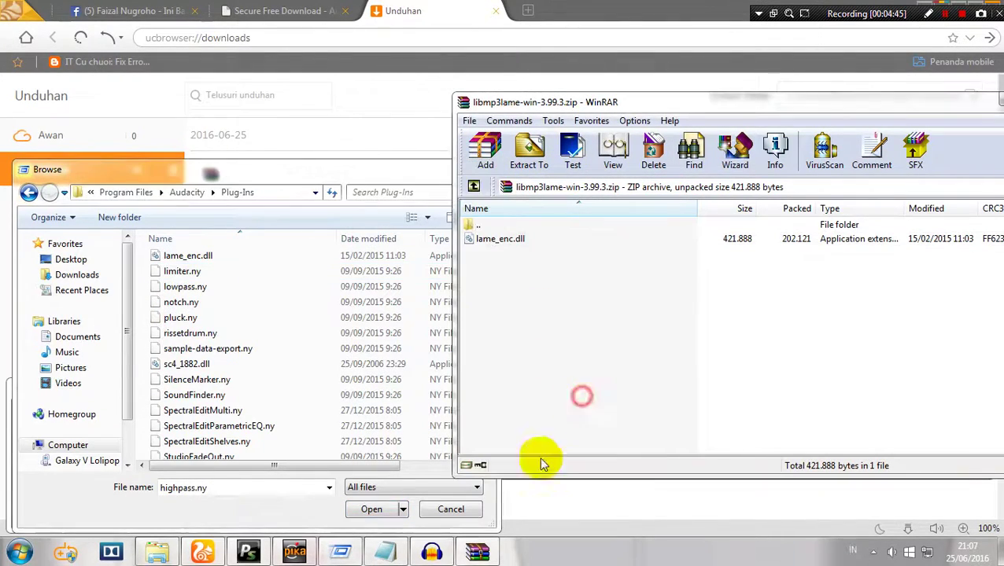
# - Switch to Audacity, browse for lame_enc.dll from the Locate Lame dialog and go to the Program Files folder on drive C
pyautogui.click(429, 553)
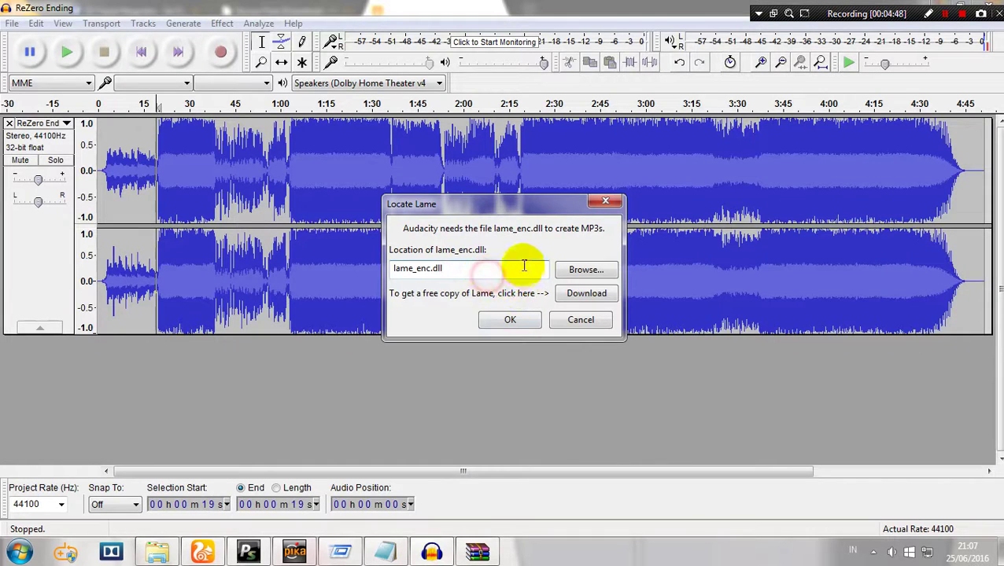
pyautogui.click(598, 270)
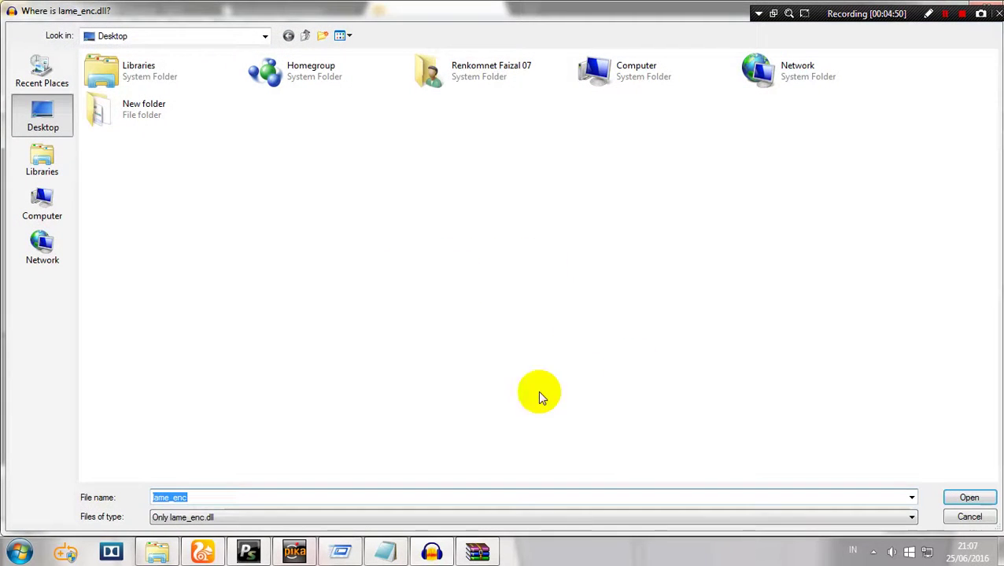
pyautogui.write('c:\\')
pyautogui.press('Return')
pyautogui.click(203, 401)
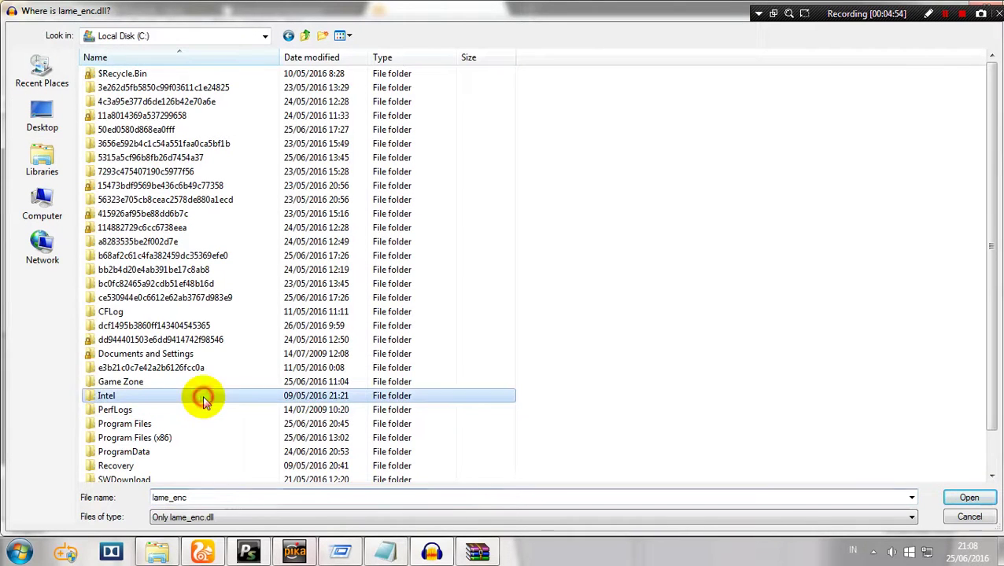
pyautogui.scroll(-1, 188, 385)
pyautogui.doubleClick(186, 381)
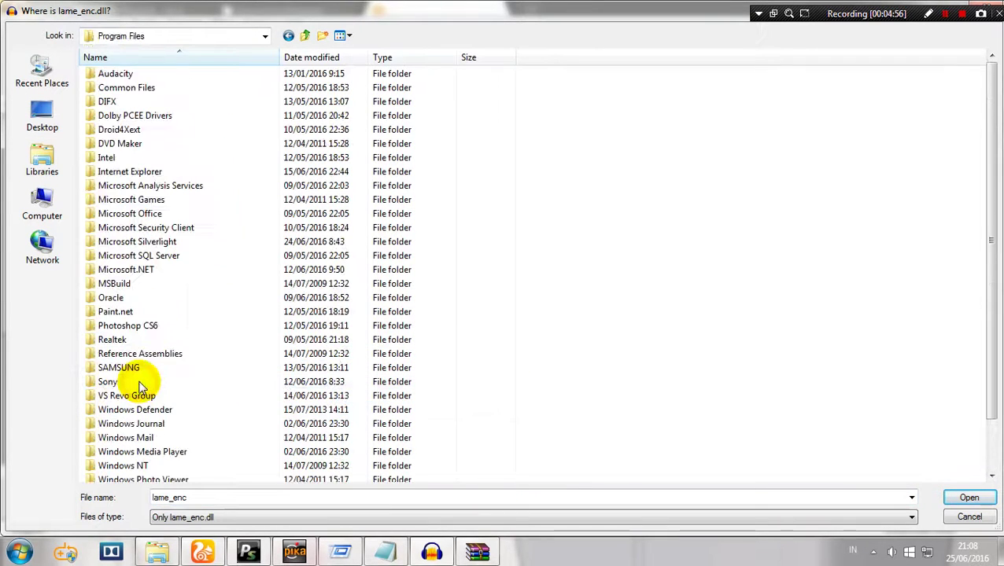
# - Choose lame_enc.dll in the Audacity\Plug-Ins folder and accept it as the LAME location
pyautogui.doubleClick(110, 72)
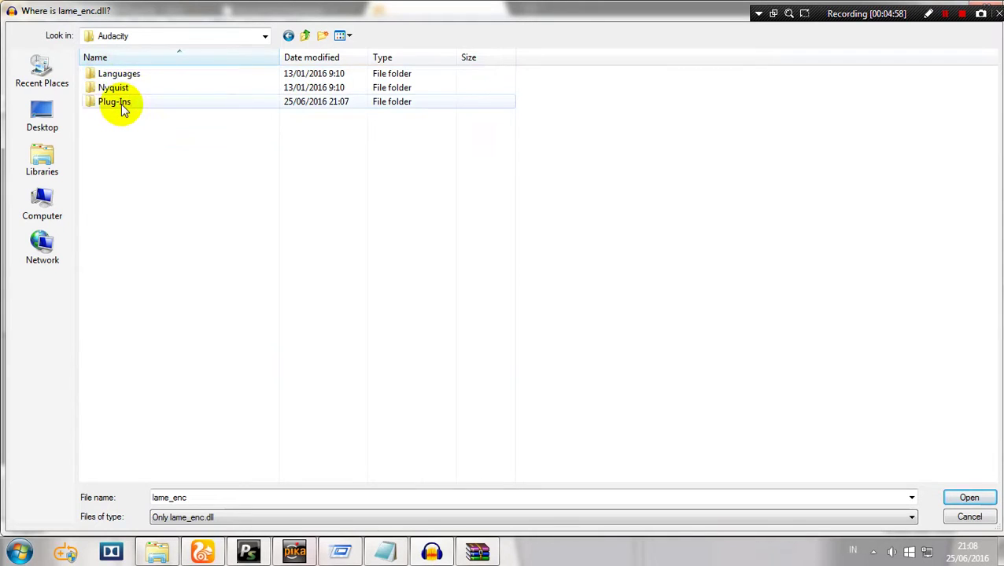
pyautogui.doubleClick(122, 107)
pyautogui.click(134, 78)
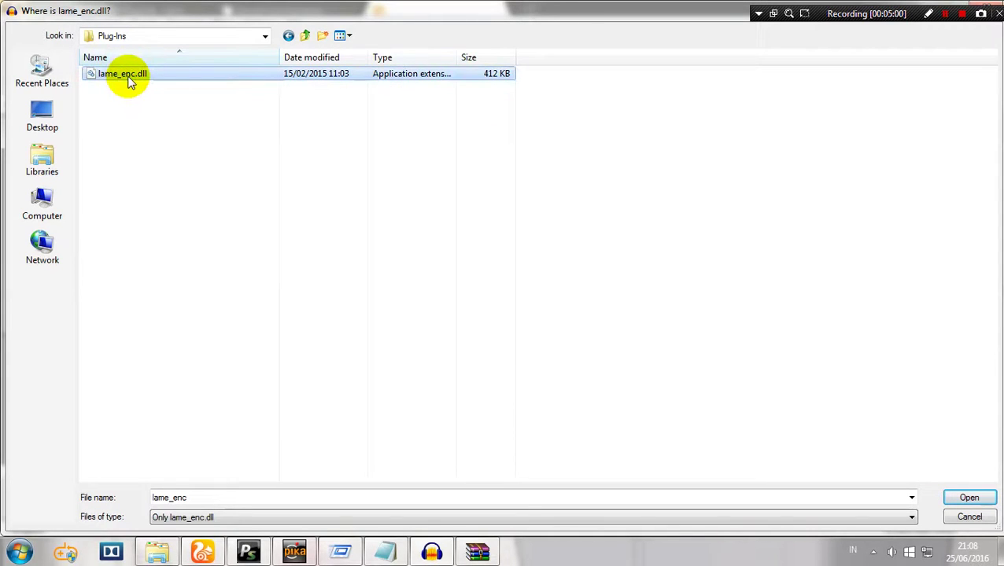
pyautogui.click(969, 498)
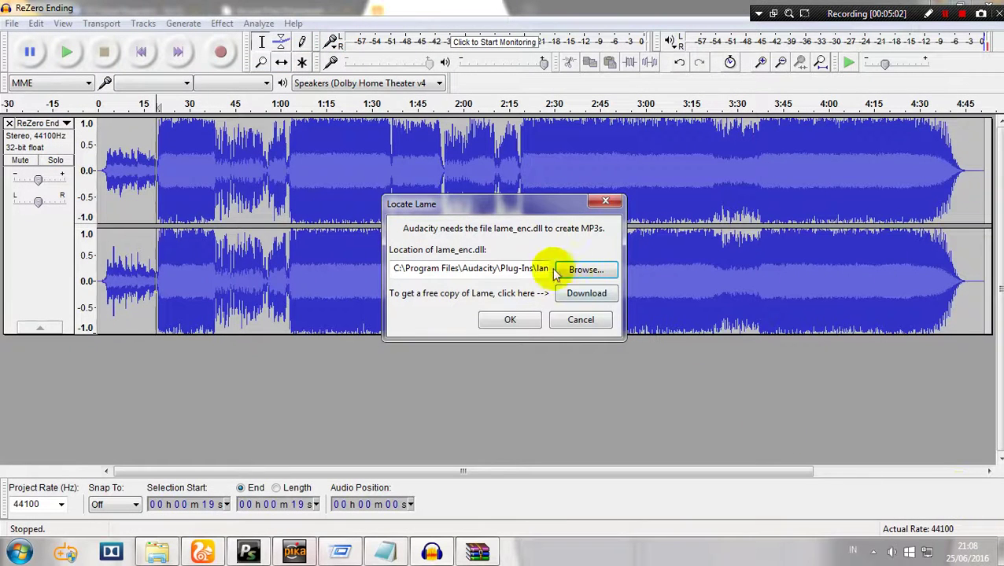
pyautogui.click(519, 268)
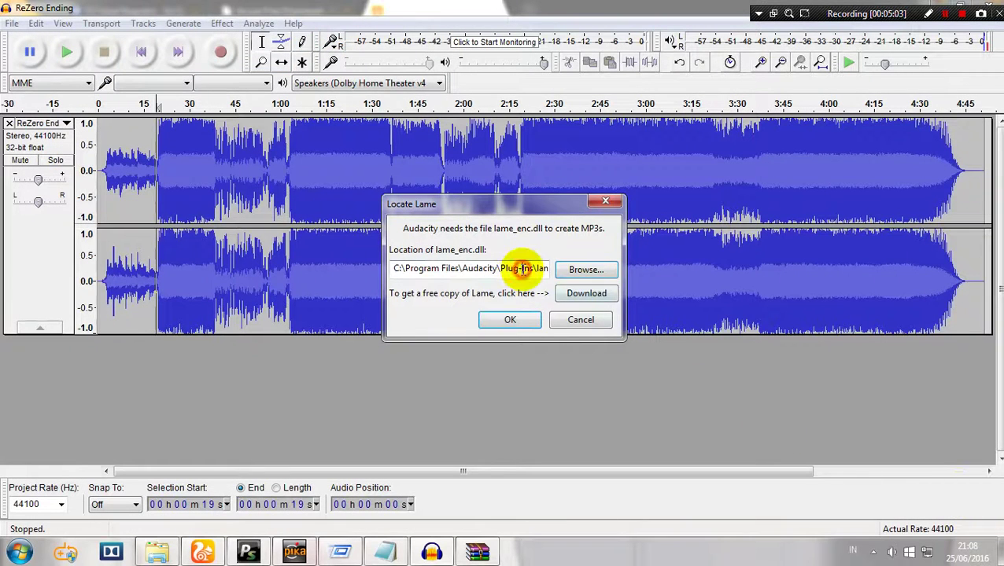
pyautogui.click(519, 320)
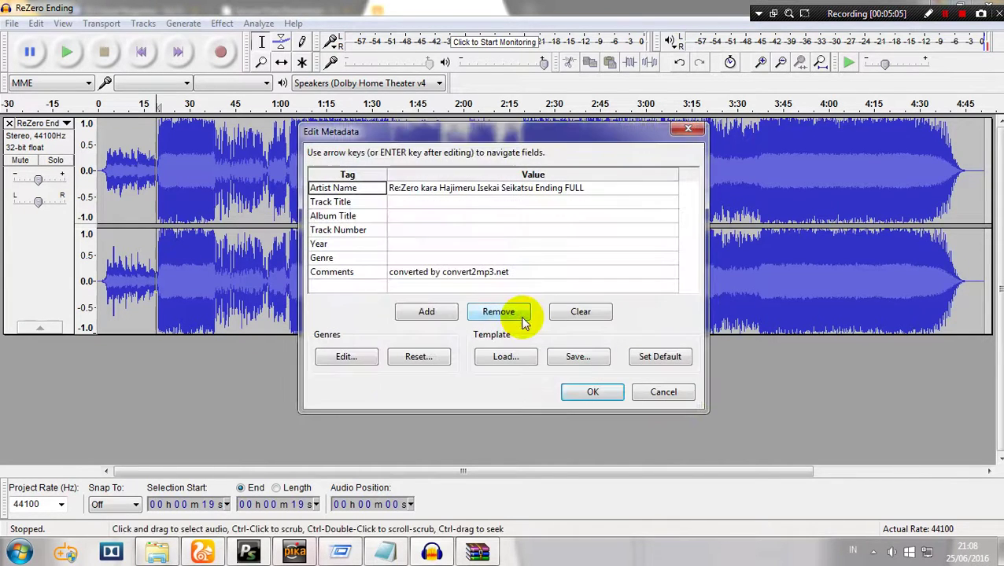
# - Look over the Track Title, Album Title, Genre and Comments tags in the song's metadata
pyautogui.click(330, 202)
pyautogui.click(330, 215)
pyautogui.click(323, 258)
pyautogui.click(331, 272)
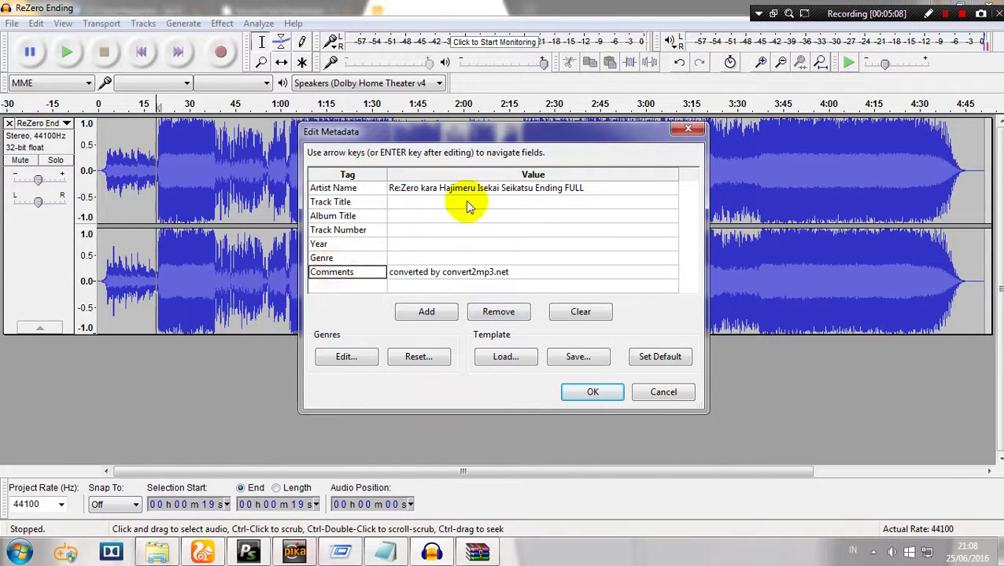
# - Switch to Notepad and replace the last line of the note with "Ini Kalo Ga Di Isi Juga Ga Papa :)"
pyautogui.click(580, 193)
pyautogui.click(594, 192)
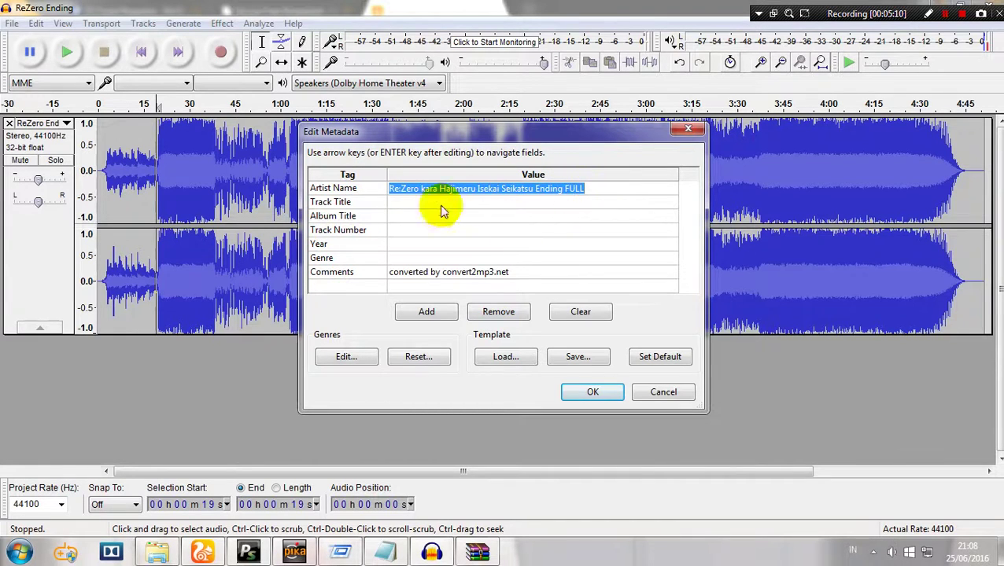
pyautogui.click(402, 555)
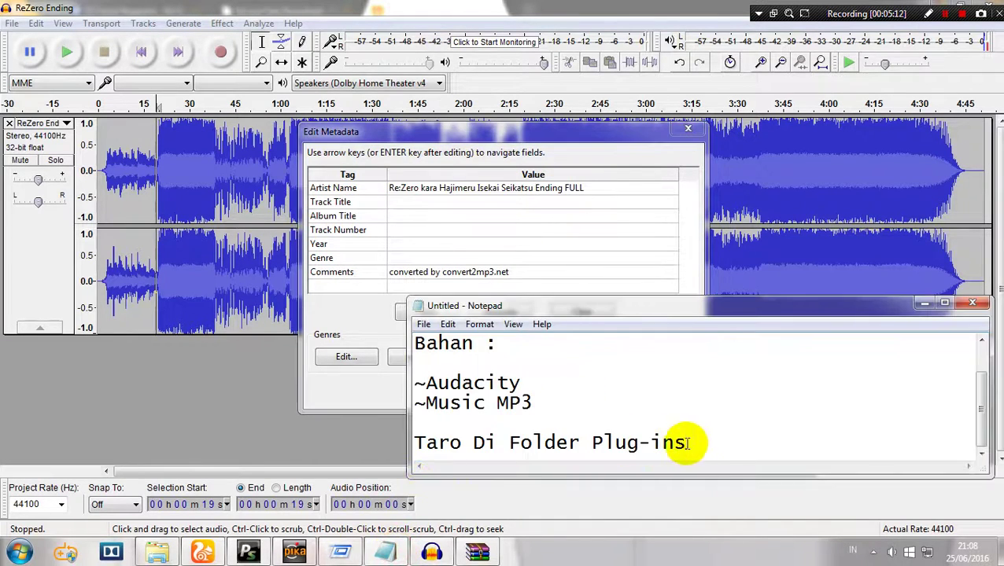
pyautogui.moveTo(696, 443); pyautogui.dragTo(419, 447)
pyautogui.write('I')
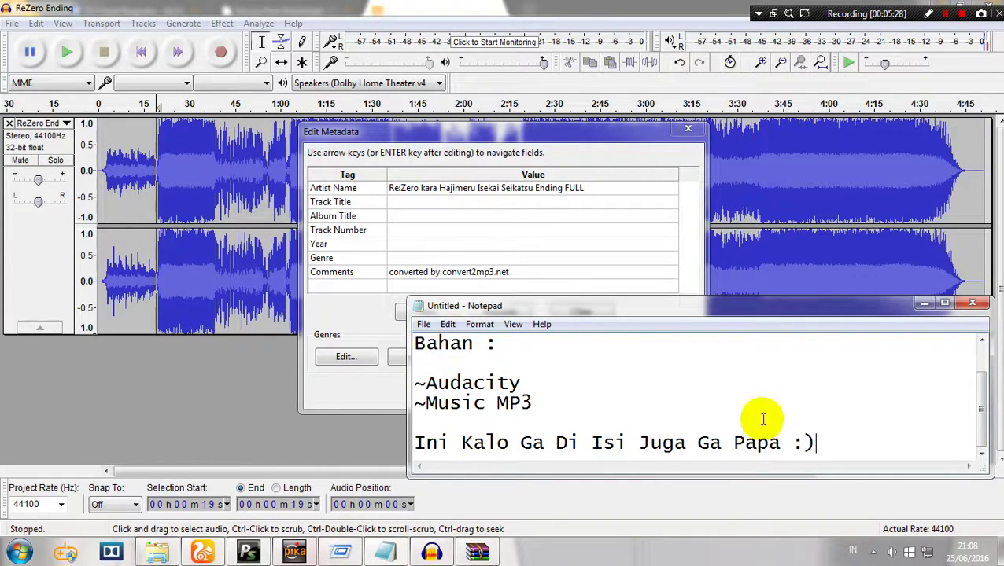
# - Highlight the word Alvin in the note's title line, and set the song's Artist Name tag to Alvin in Audacity
pyautogui.scroll(1, 891, 376)
pyautogui.moveTo(870, 346); pyautogui.dragTo(804, 346)
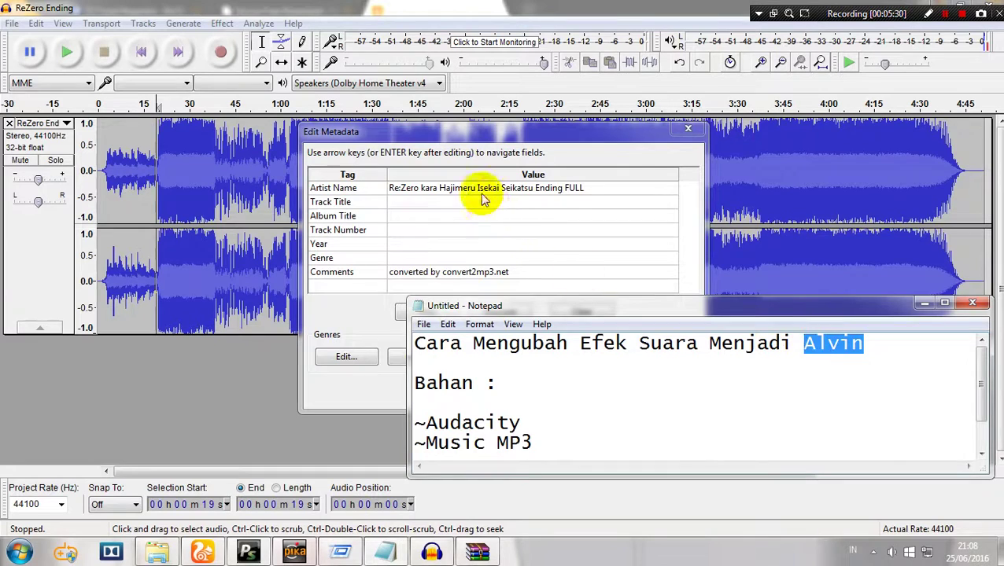
pyautogui.click(587, 188)
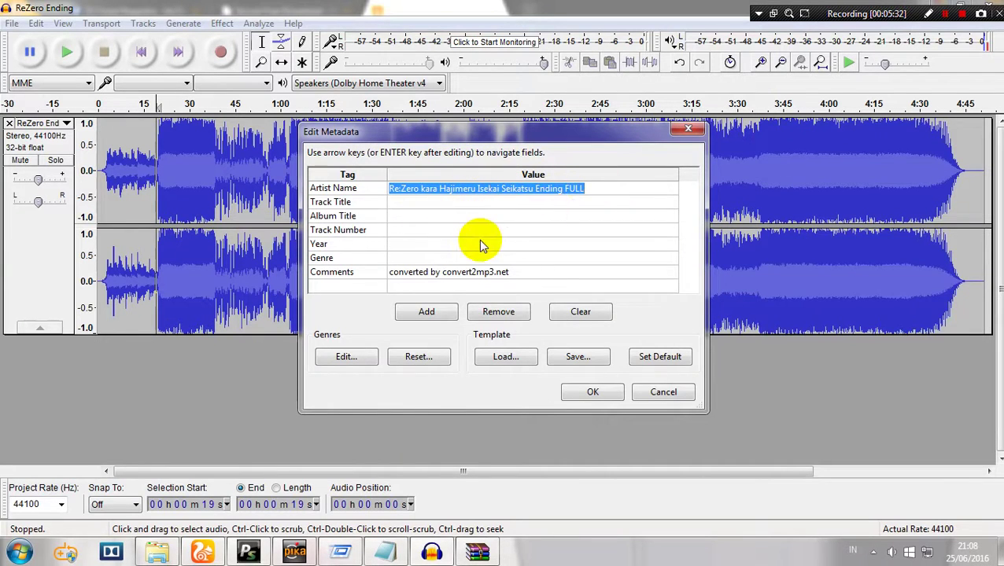
pyautogui.press('BackSpace')
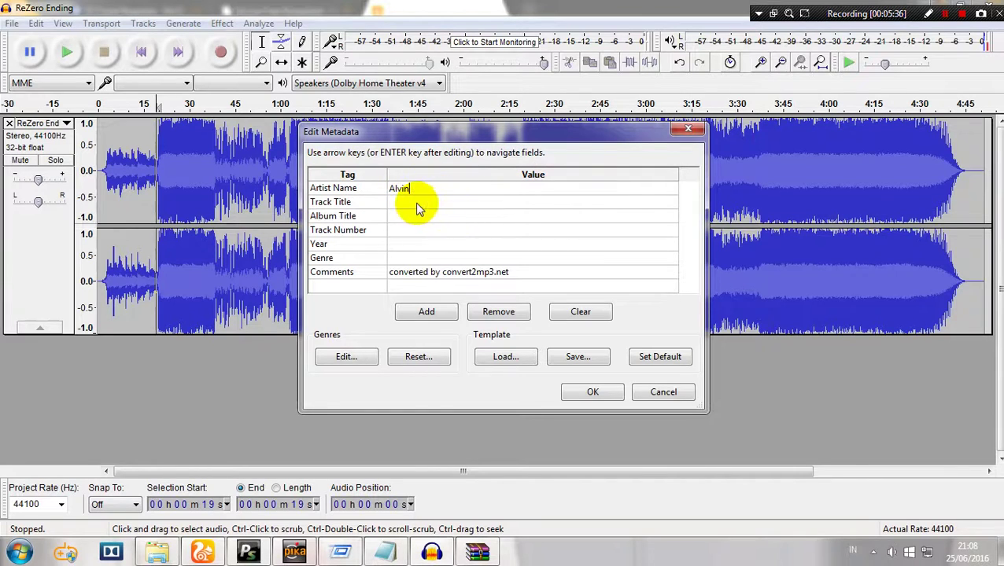
# - Clear the Comments tag, enter "Anim ReZero" as the Genre, and accept the metadata to run the MP3 export
pyautogui.click(401, 203)
pyautogui.click(399, 230)
pyautogui.click(413, 260)
pyautogui.click(459, 274)
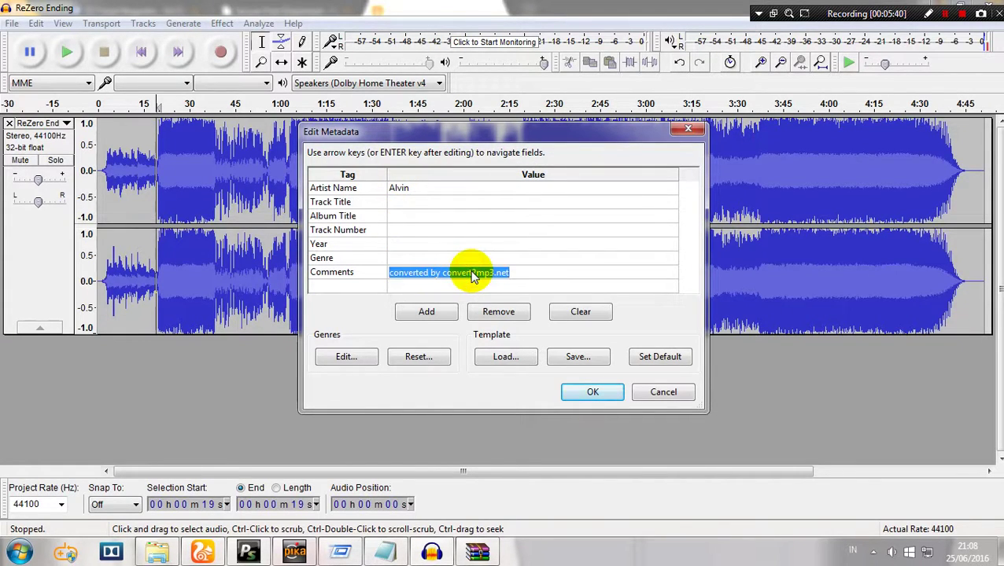
pyautogui.click(410, 260)
pyautogui.write('nim ReZero')
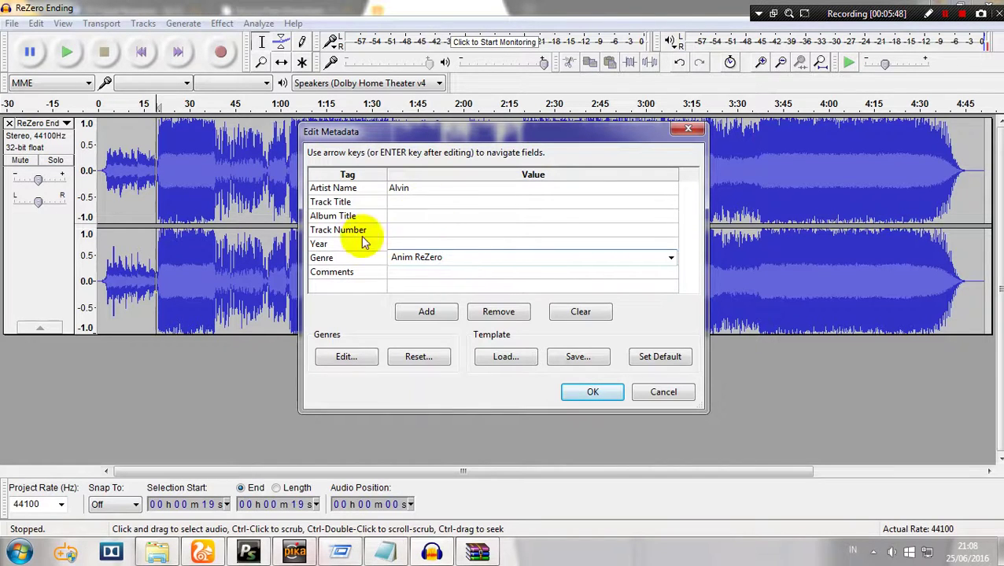
pyautogui.click(582, 391)
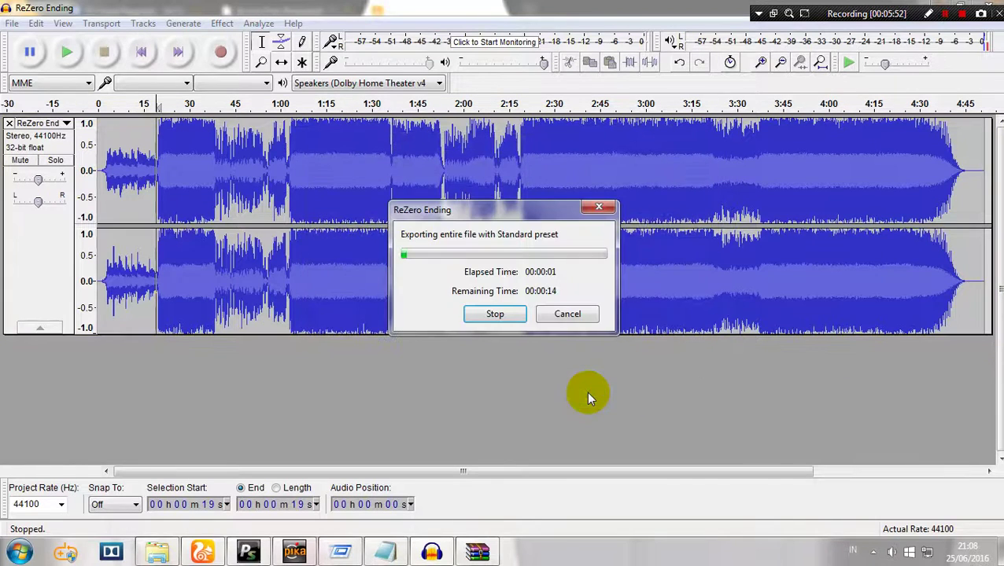
# - In Notepad, replace the note's last line with "Tunggu Prosesnya Selesai" and move the window clear of the export progress
pyautogui.click(401, 553)
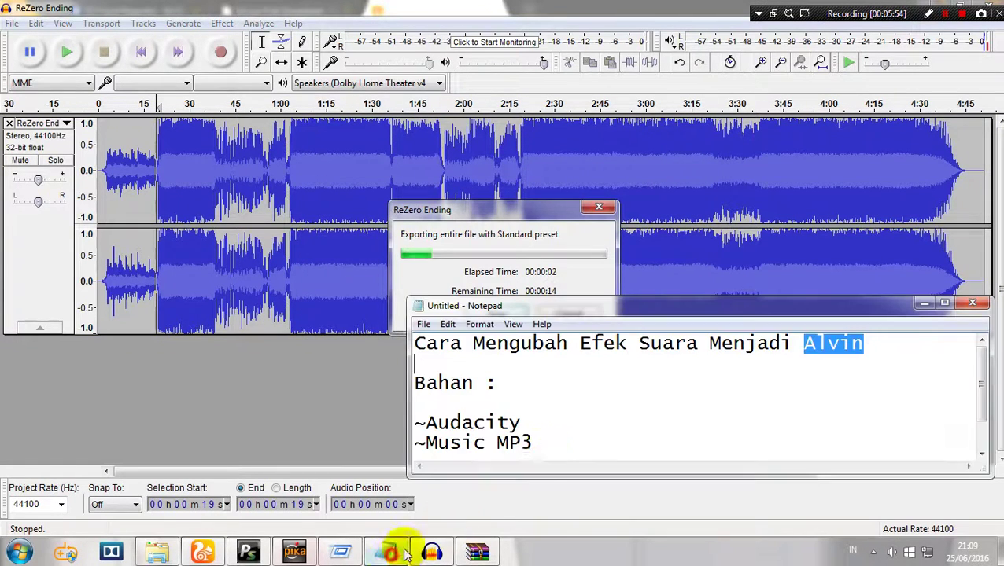
pyautogui.scroll(-1, 504, 437)
pyautogui.moveTo(853, 438); pyautogui.dragTo(393, 456)
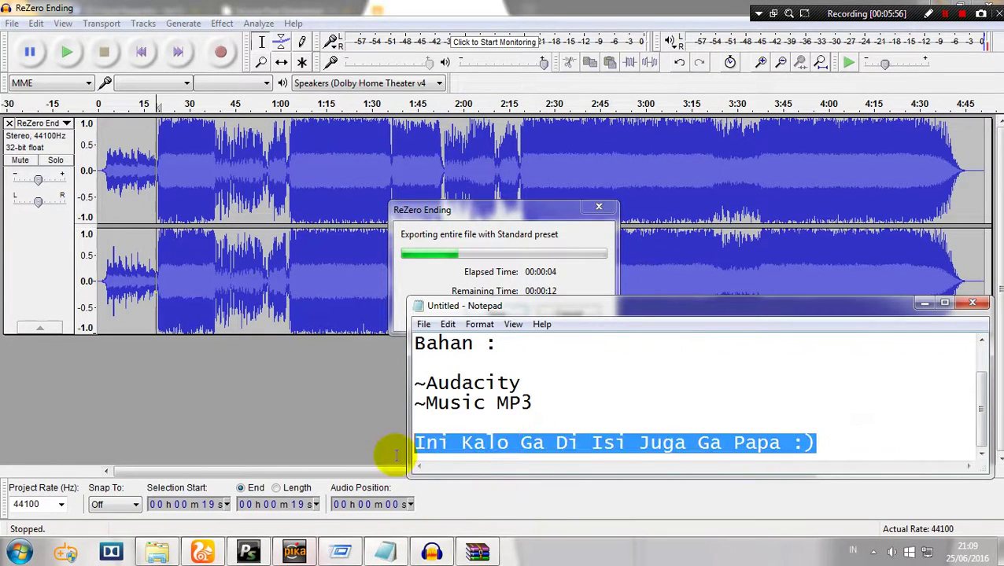
pyautogui.write('Tunggu Prosesnya Selesai')
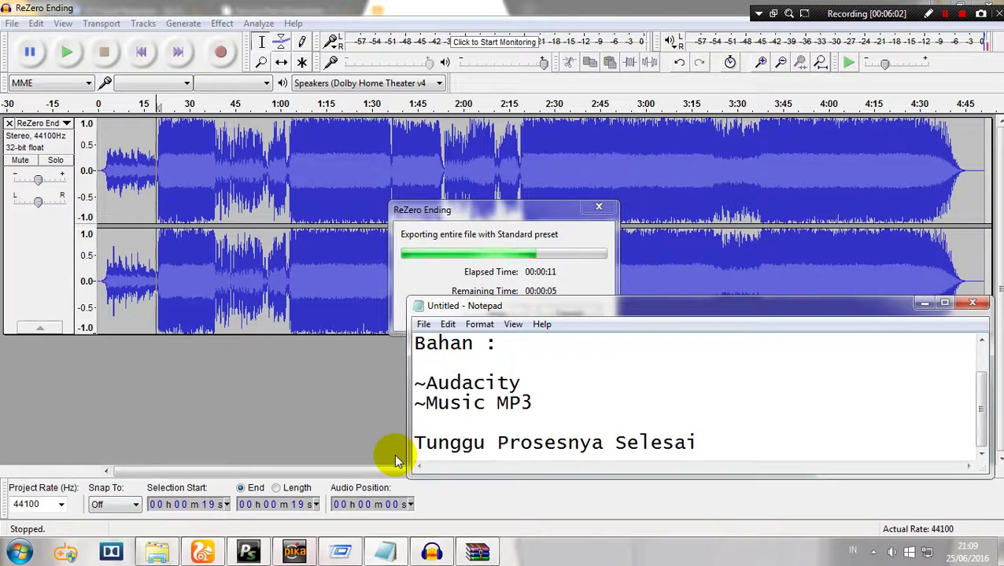
pyautogui.moveTo(732, 313); pyautogui.dragTo(668, 358)
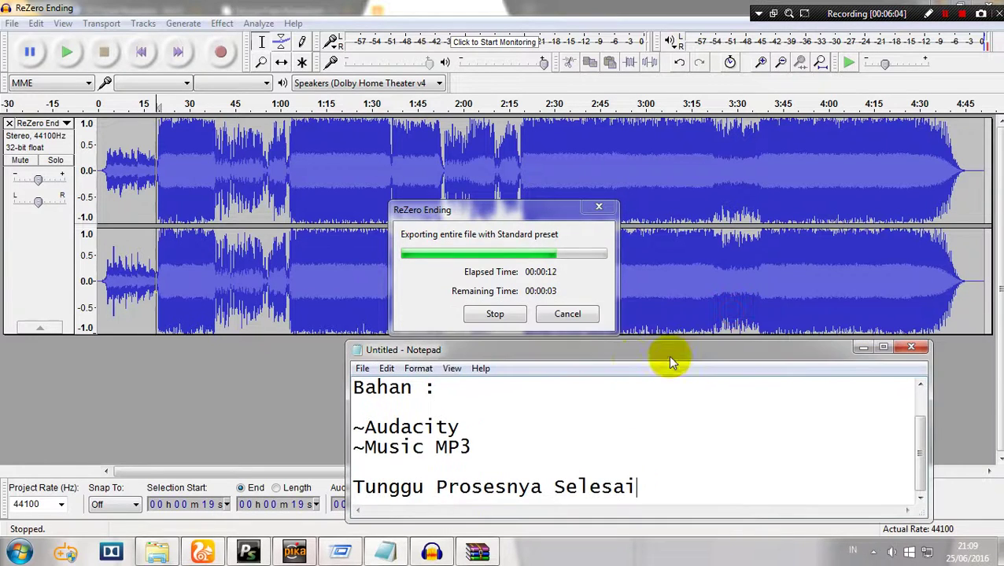
# - Return to Audacity and close its ReZero Ending project window
pyautogui.click(291, 381)
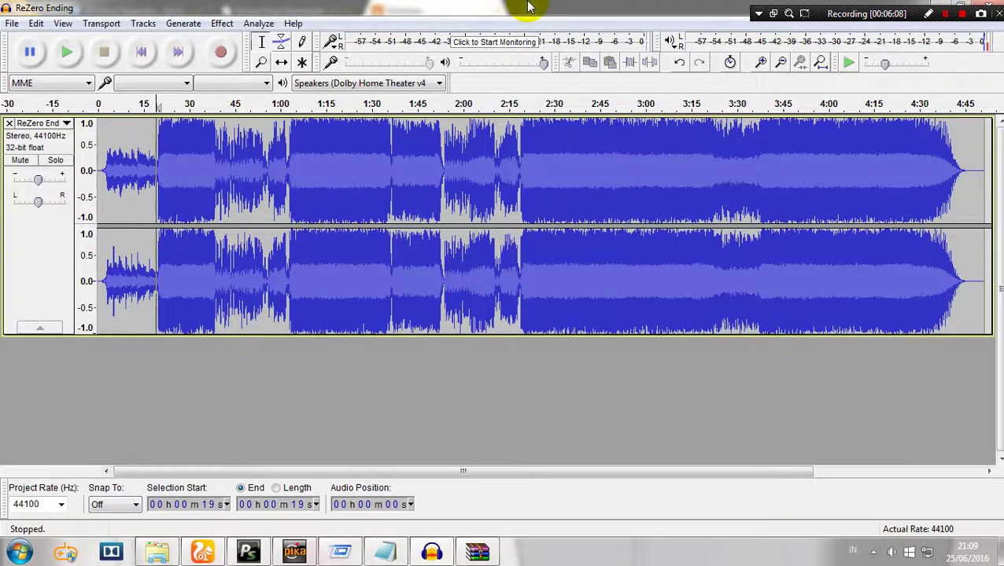
pyautogui.moveTo(510, 7); pyautogui.dragTo(377, 146)
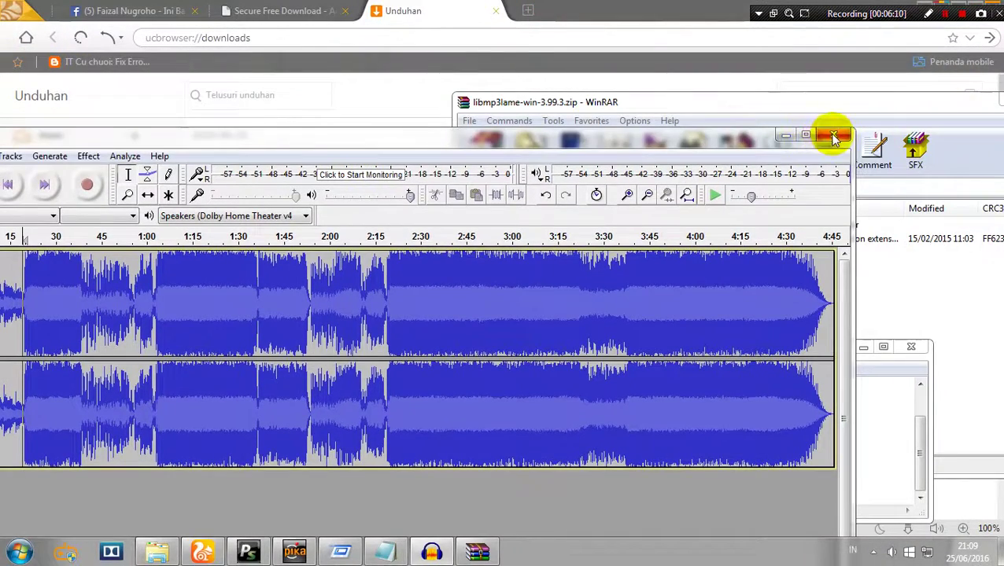
pyautogui.click(833, 134)
pyautogui.click(400, 413)
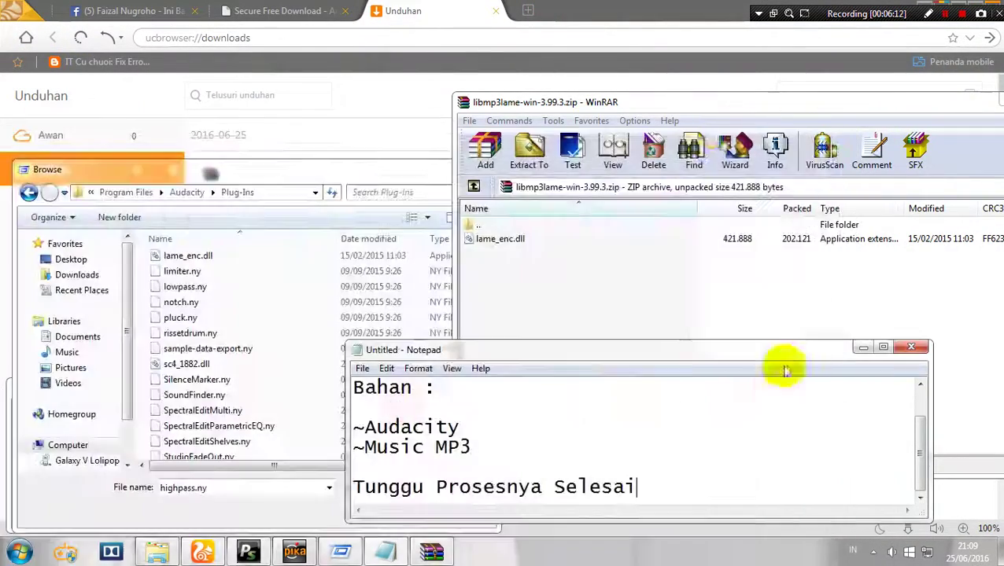
# - Bring the browser's downloads window forward and minimize it to uncover the desktop
pyautogui.click(347, 183)
pyautogui.doubleClick(604, 8)
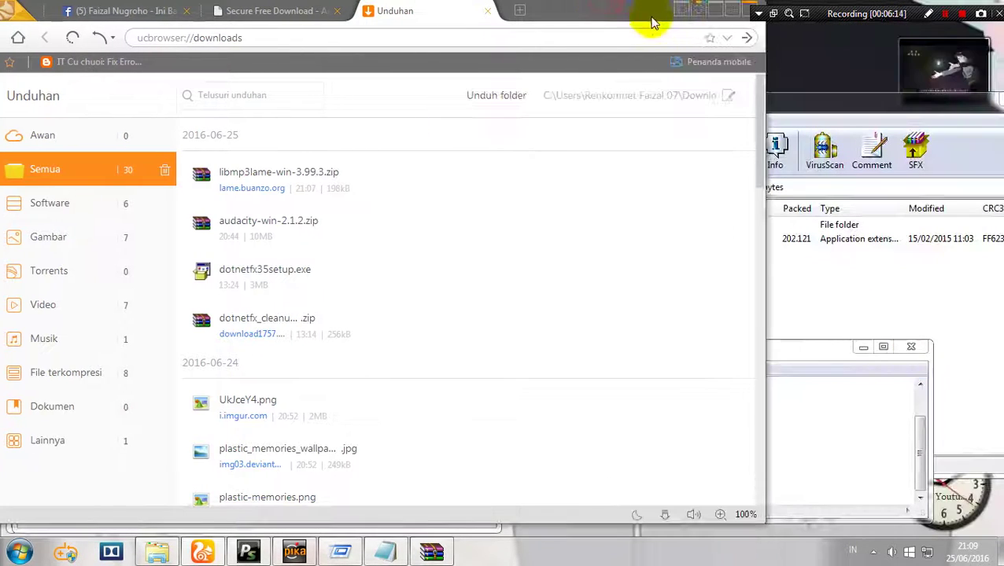
pyautogui.click(713, 18)
# - Play the exported ReZero Ending MP3 from the desktop and move the player window away from the file
pyautogui.click(191, 92)
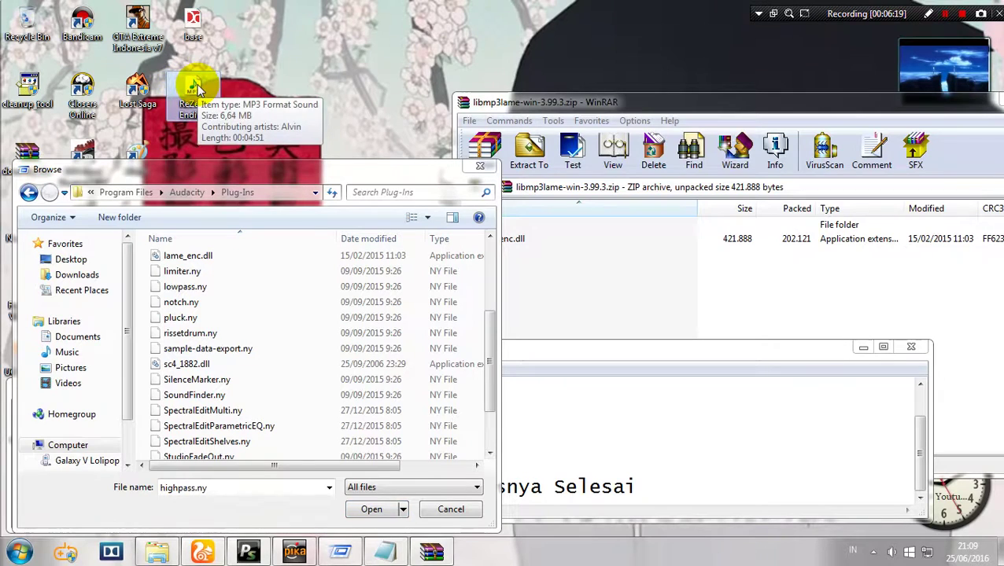
pyautogui.rightClick(213, 96)
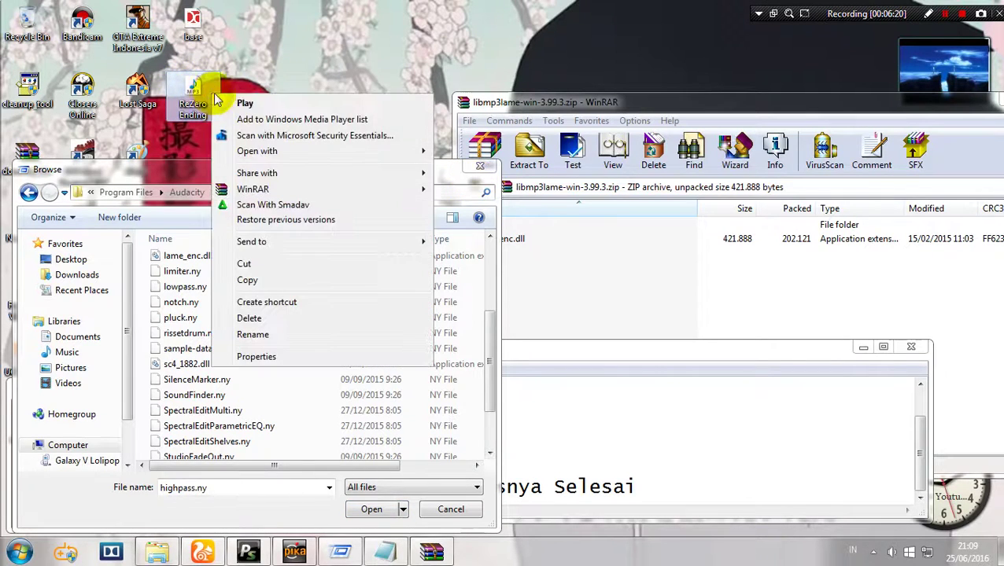
pyautogui.click(244, 102)
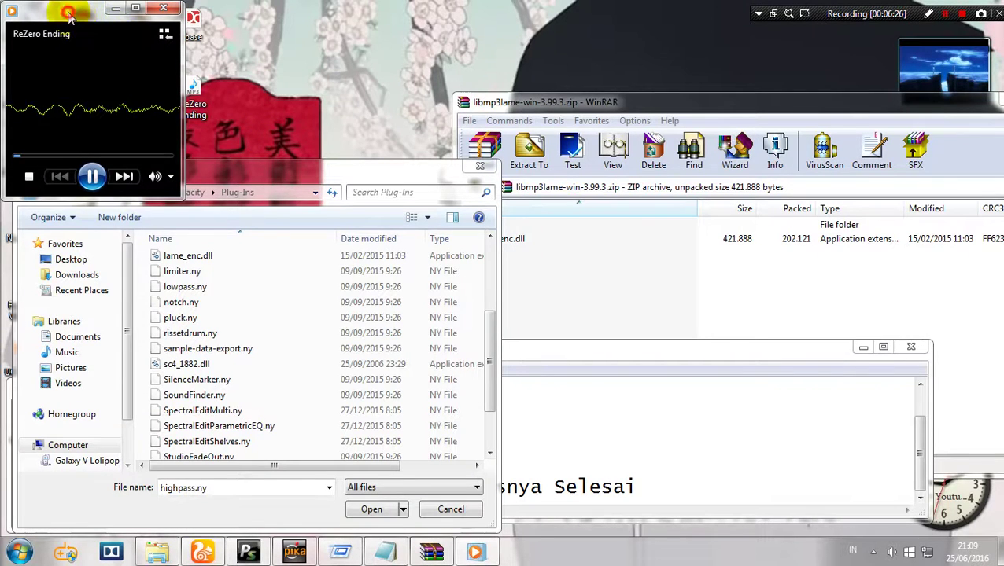
pyautogui.moveTo(69, 15); pyautogui.dragTo(213, 174)
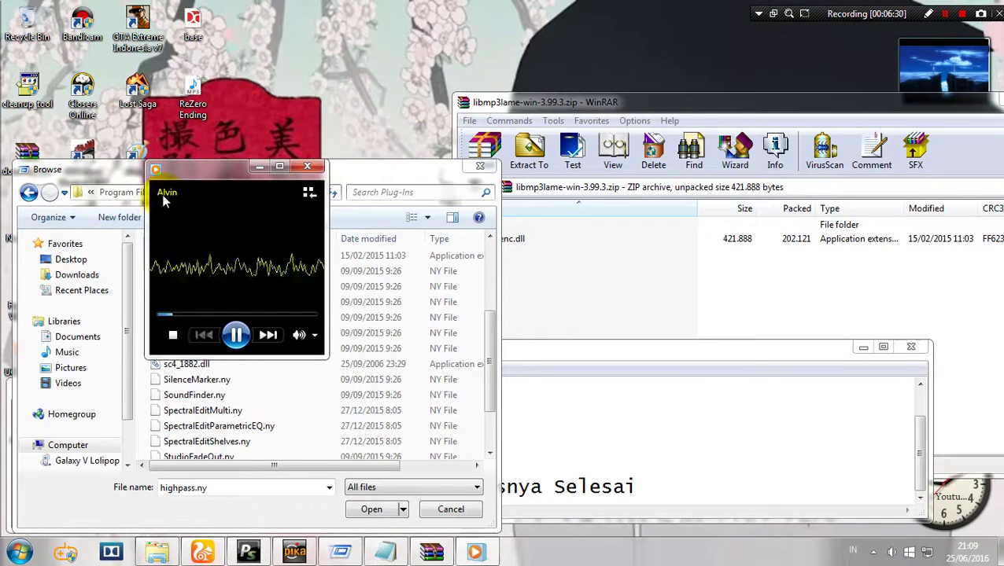
pyautogui.moveTo(203, 193); pyautogui.dragTo(196, 236)
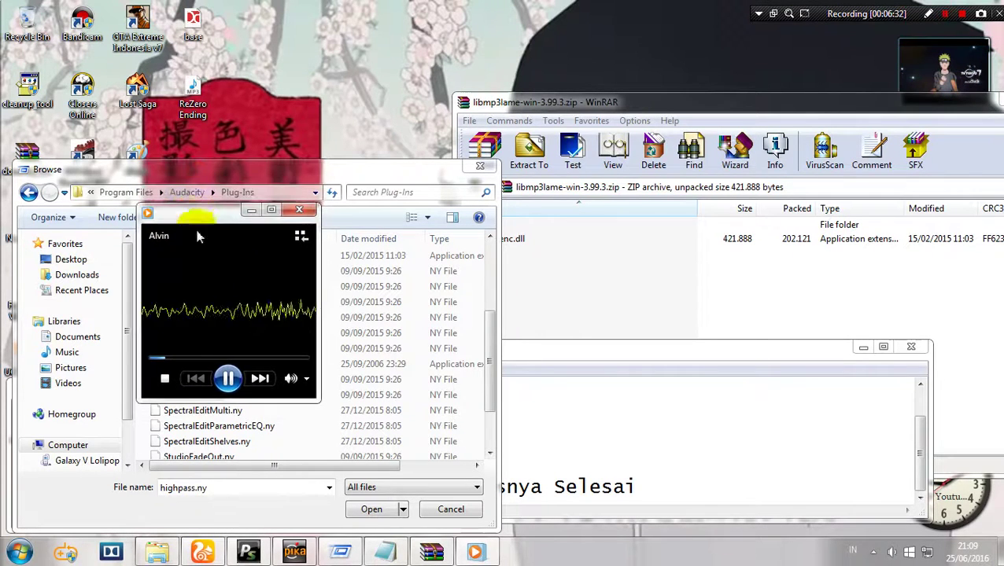
pyautogui.click(414, 354)
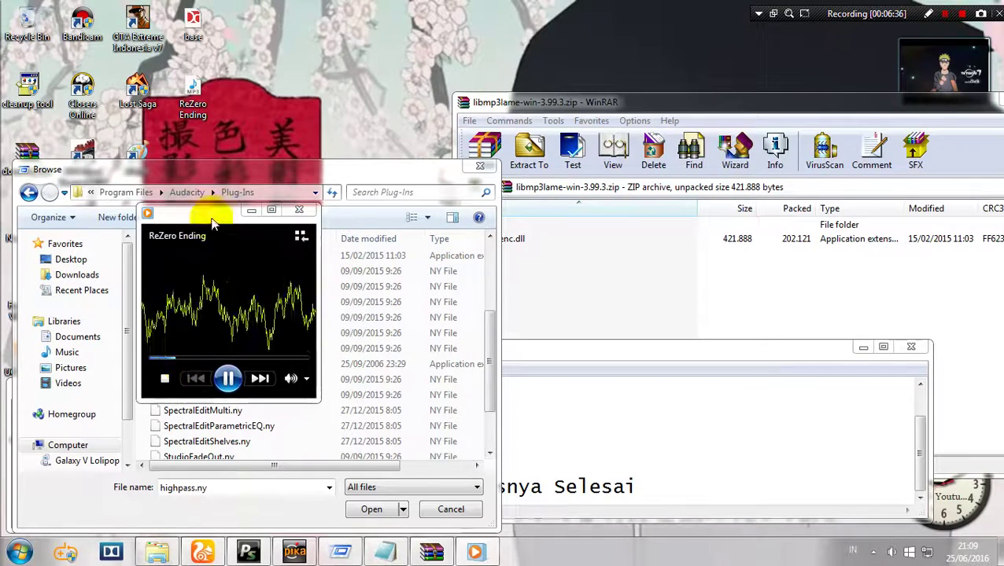
pyautogui.moveTo(208, 211); pyautogui.dragTo(206, 254)
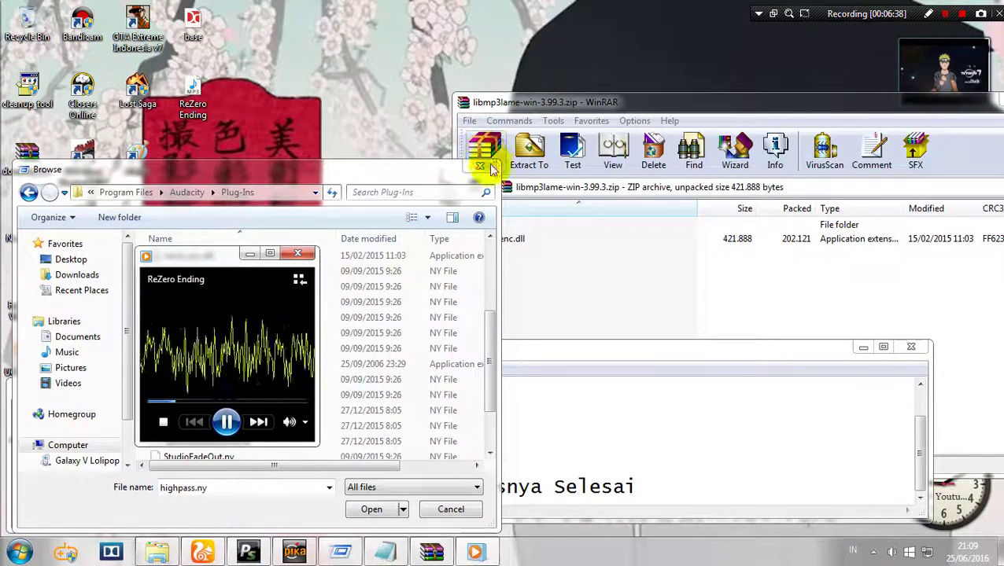
# - Cancel the Browse window of the Plug-Ins folder and close the libmp3lame-win-3.99.3.zip archive
pyautogui.click(450, 509)
pyautogui.click(193, 505)
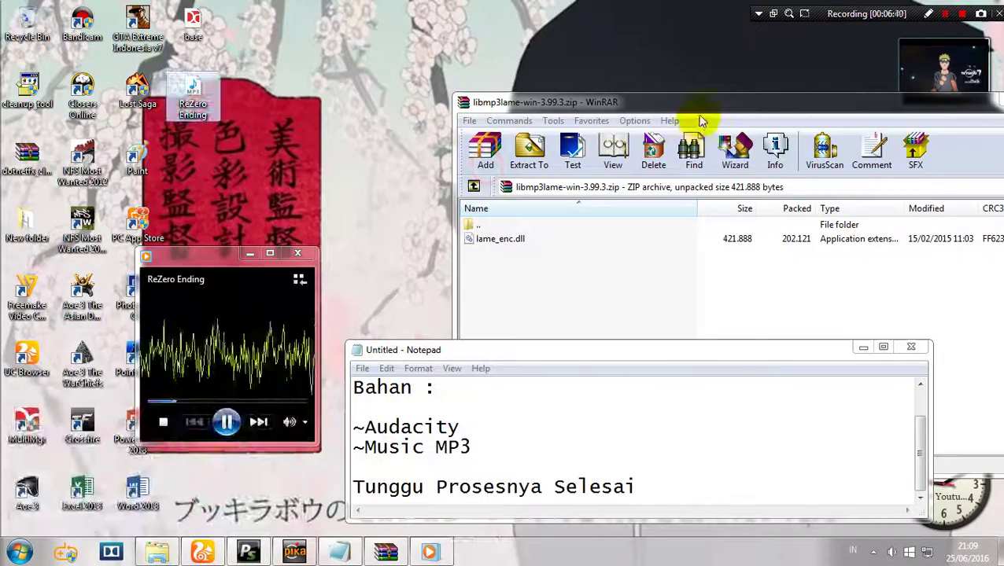
pyautogui.moveTo(699, 110); pyautogui.dragTo(388, 169)
pyautogui.click(747, 162)
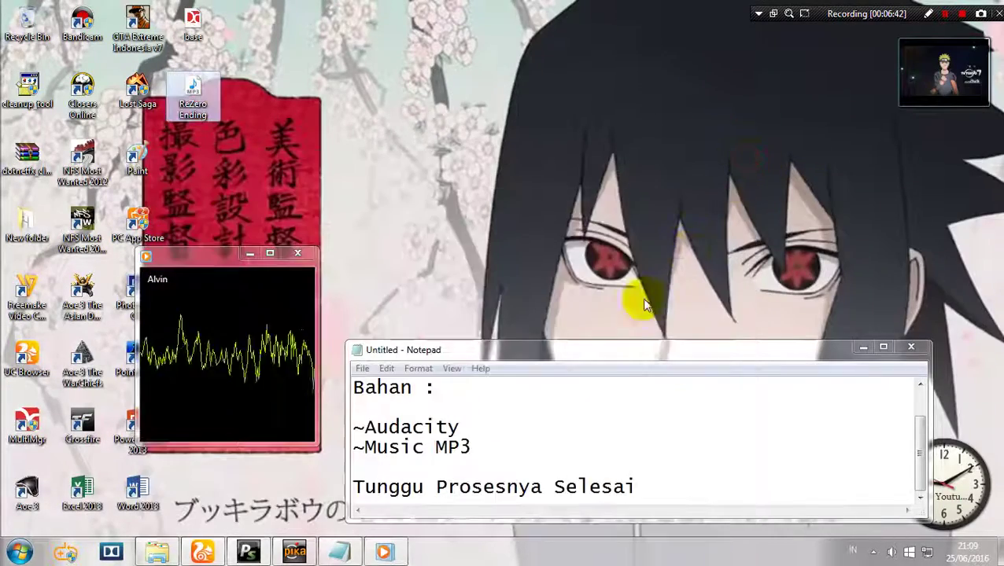
# - Enlarge the Notepad window to show the whole note and replace its last line with "Selamat Mencoba ^_^"
pyautogui.moveTo(628, 352); pyautogui.dragTo(661, 128)
pyautogui.moveTo(662, 166); pyautogui.dragTo(663, 217)
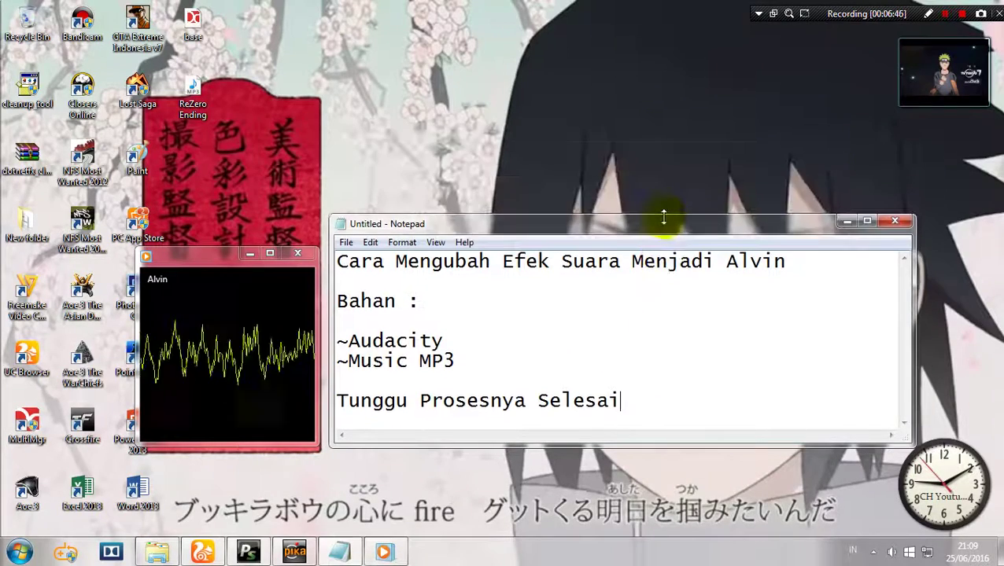
pyautogui.tripleClick(640, 397)
pyautogui.click(339, 403)
pyautogui.moveTo(339, 403); pyautogui.dragTo(462, 398)
pyautogui.write('Se')
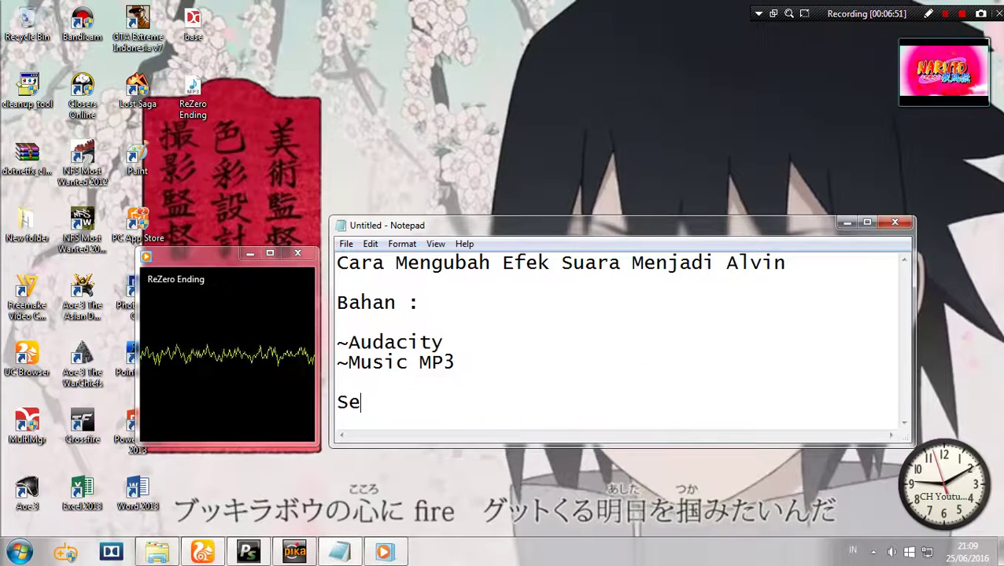
pyautogui.write('lamat Menco')
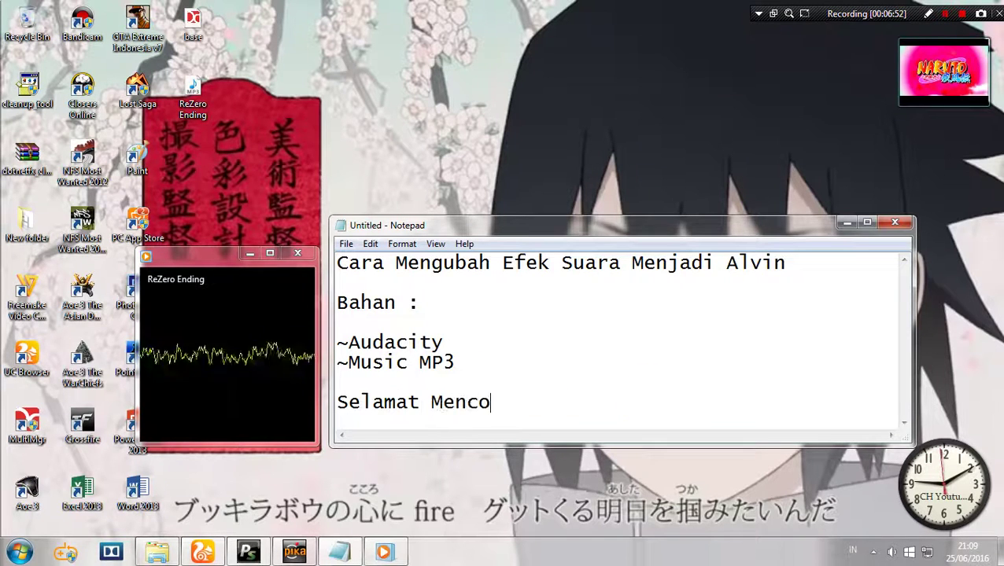
pyautogui.write('ba ^_^')
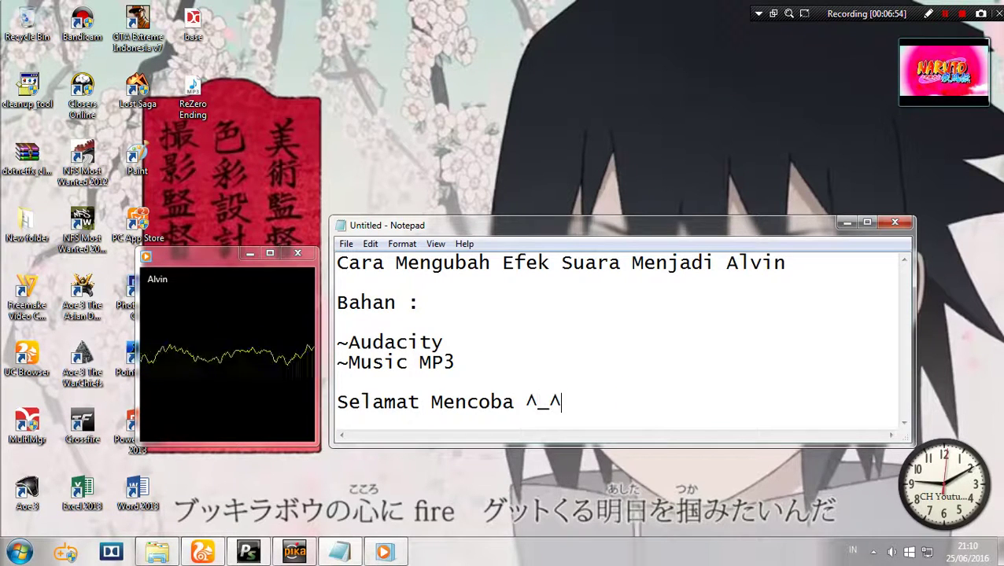
# - Add "CH Youtube" and the channel owner's full name to the end of the note's last line
pyautogui.write(' CH Yo')
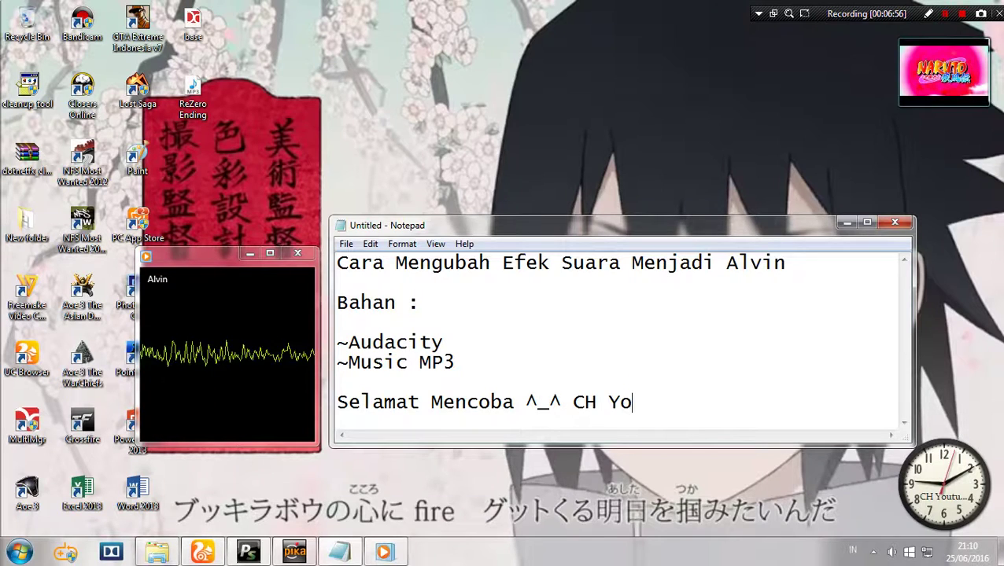
pyautogui.write('t')
pyautogui.press('BackSpace')
pyautogui.press('BackSpace')
pyautogui.press('BackSpace')
pyautogui.write('Y')
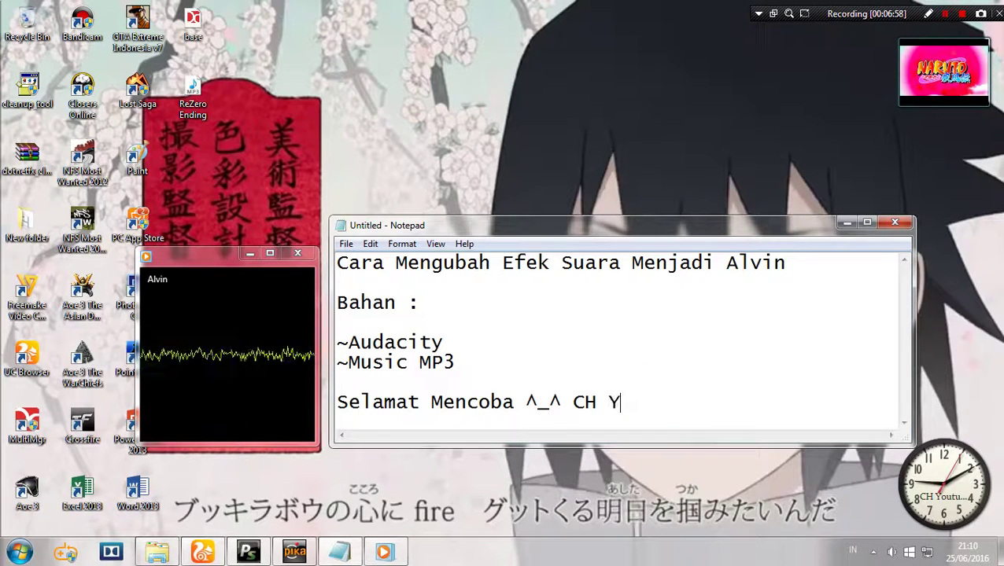
pyautogui.write('outub')
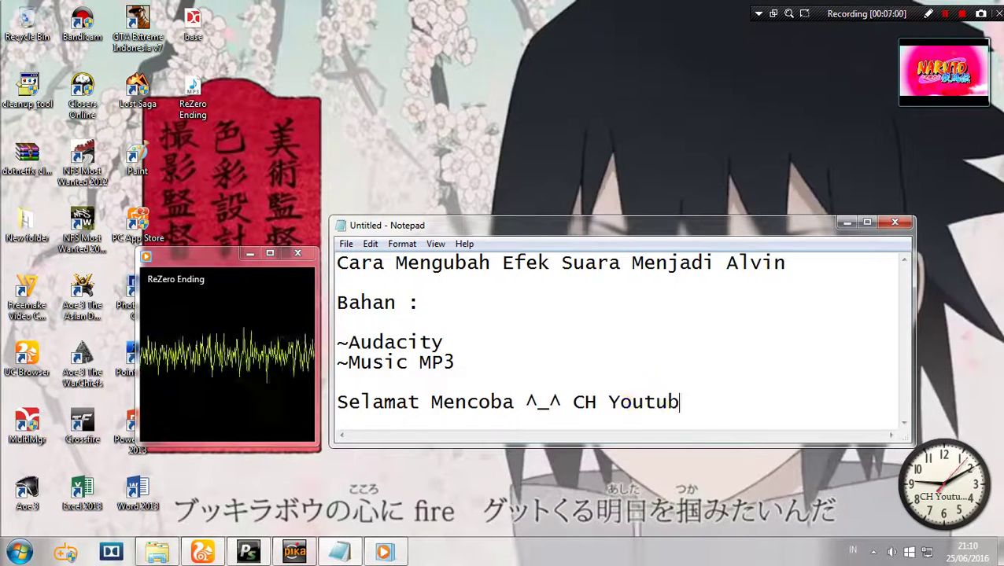
pyautogui.write('e Faizal N')
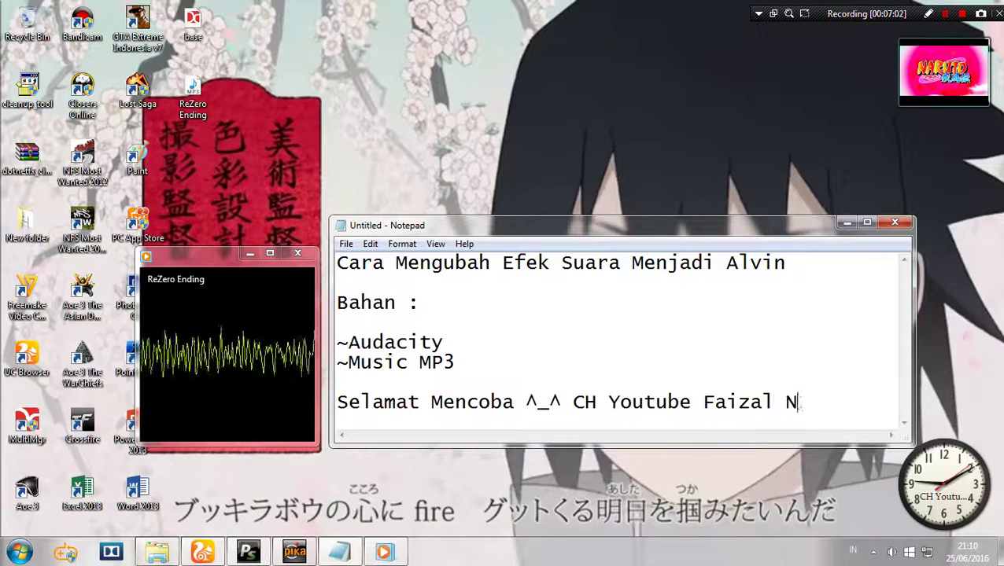
pyautogui.write('ugroho')
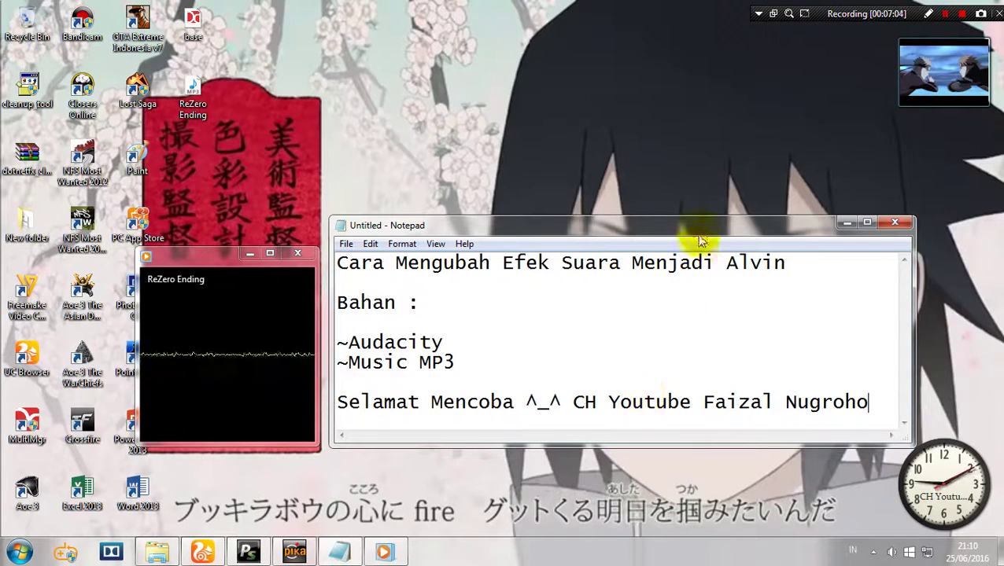
pyautogui.moveTo(699, 237); pyautogui.dragTo(699, 241)
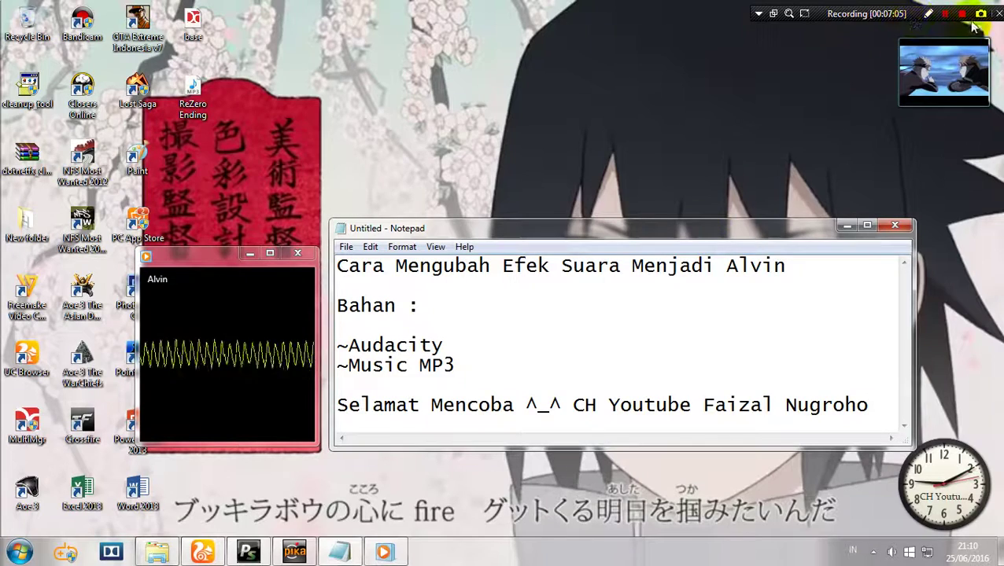